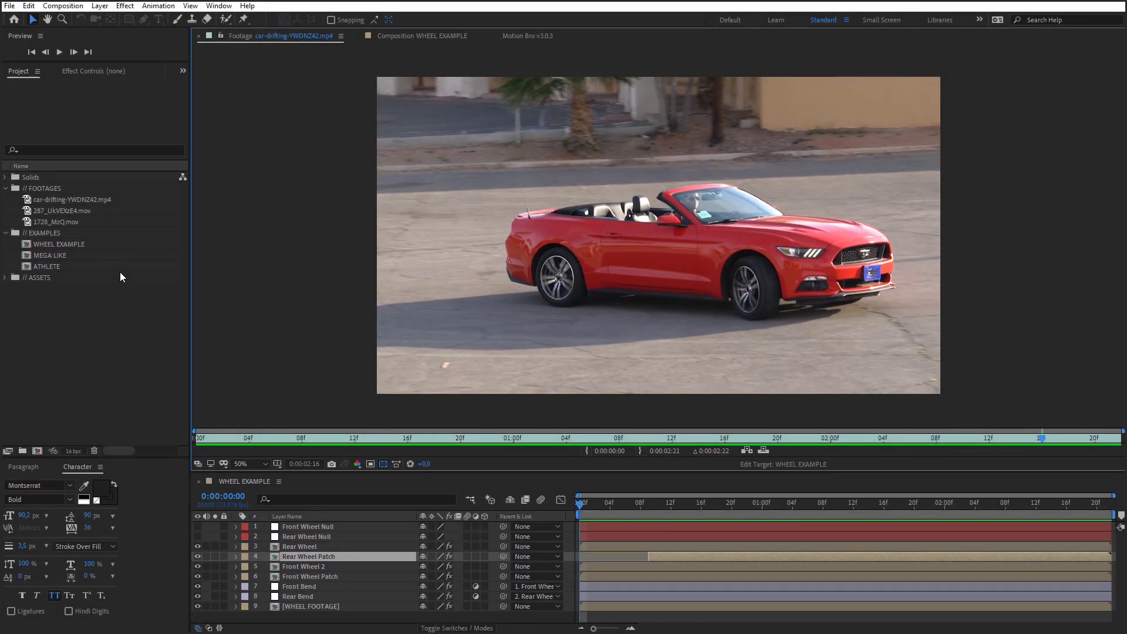
- Create a composition from car-drifting-YWDNZ42.mp4 and rename its footage layer Source Footage
{"action": "left_click_drag", "start_coordinate": [88, 200], "coordinate": [37, 451]}
{"action": "key", "text": "Return"}
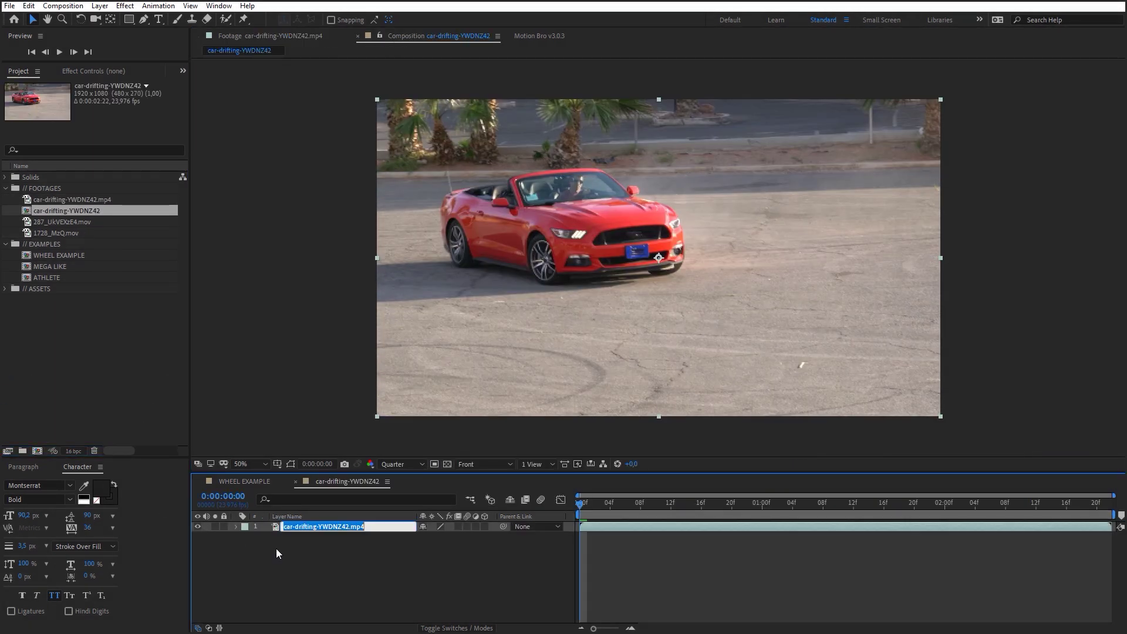
{"action": "type", "text": "Source Footage"}
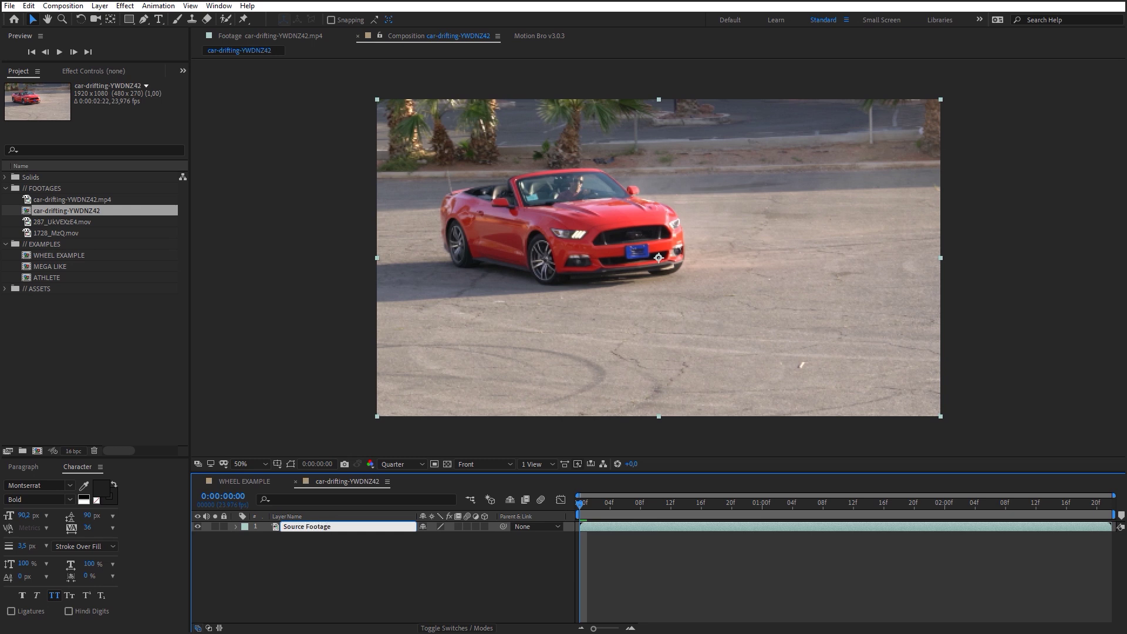
{"action": "key", "text": "Return"}
- Duplicate the Source Footage layer and rename the copy Rear Wheel
{"action": "key", "text": "ctrl+d"}
{"action": "key", "text": "Return"}
{"action": "type", "text": "R"}
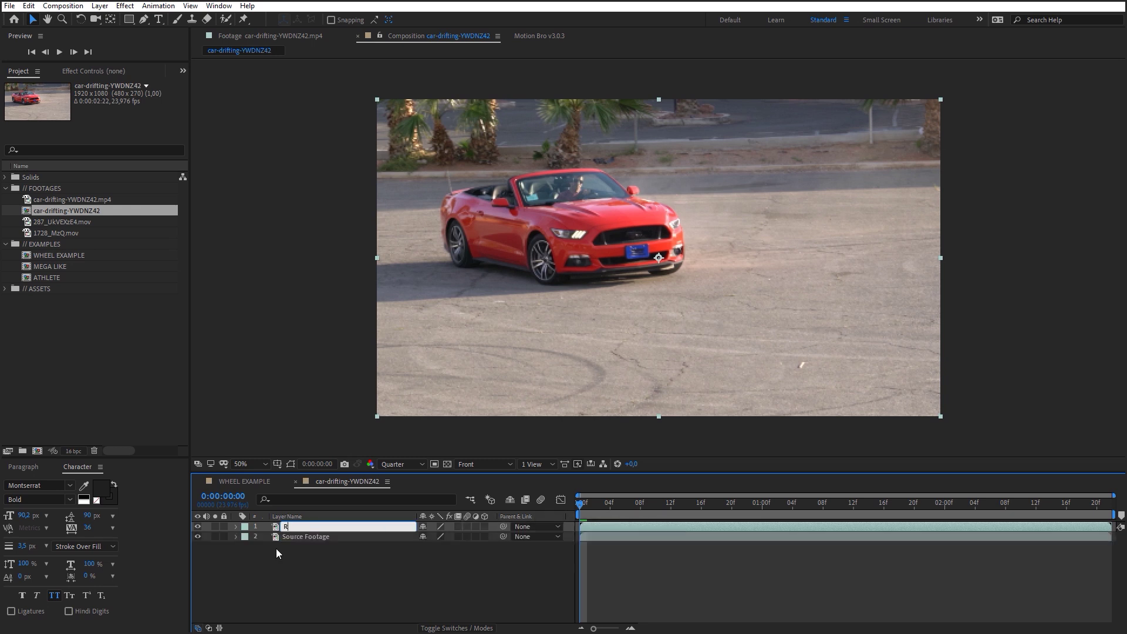
{"action": "type", "text": "ear Wheel"}
{"action": "key", "text": "Return"}
- Apply the Mocha AE effect to the Rear Wheel layer and rename the effect "Mocha AE -"
{"action": "key", "text": "F3"}
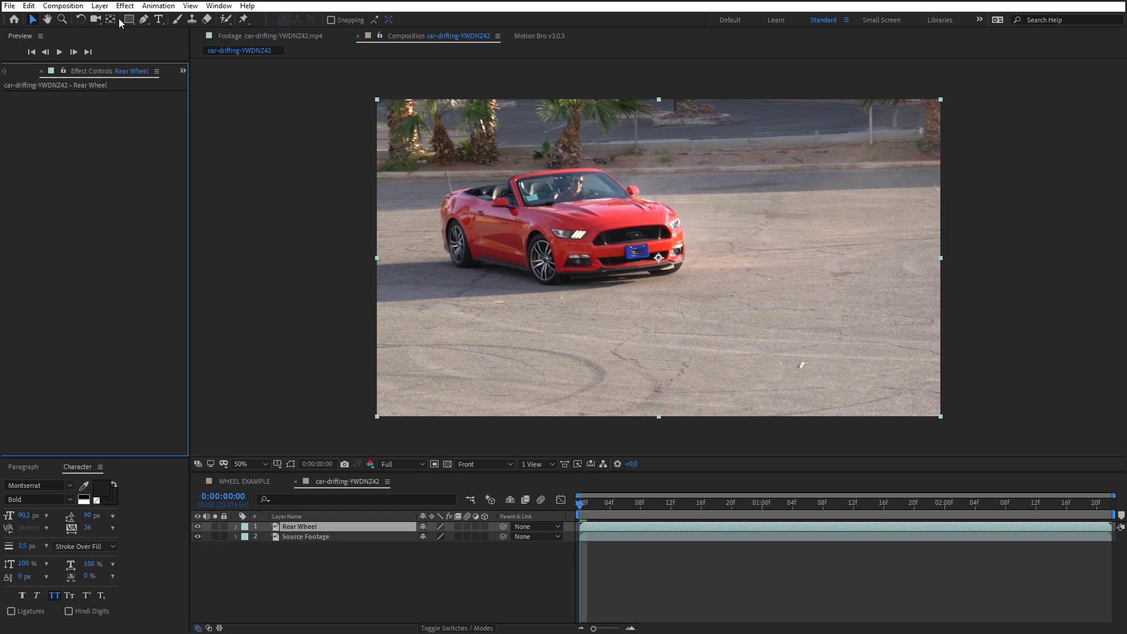
{"action": "left_click", "coordinate": [125, 6]}
{"action": "mouse_move", "coordinate": [176, 101]}
{"action": "left_click", "coordinate": [302, 99]}
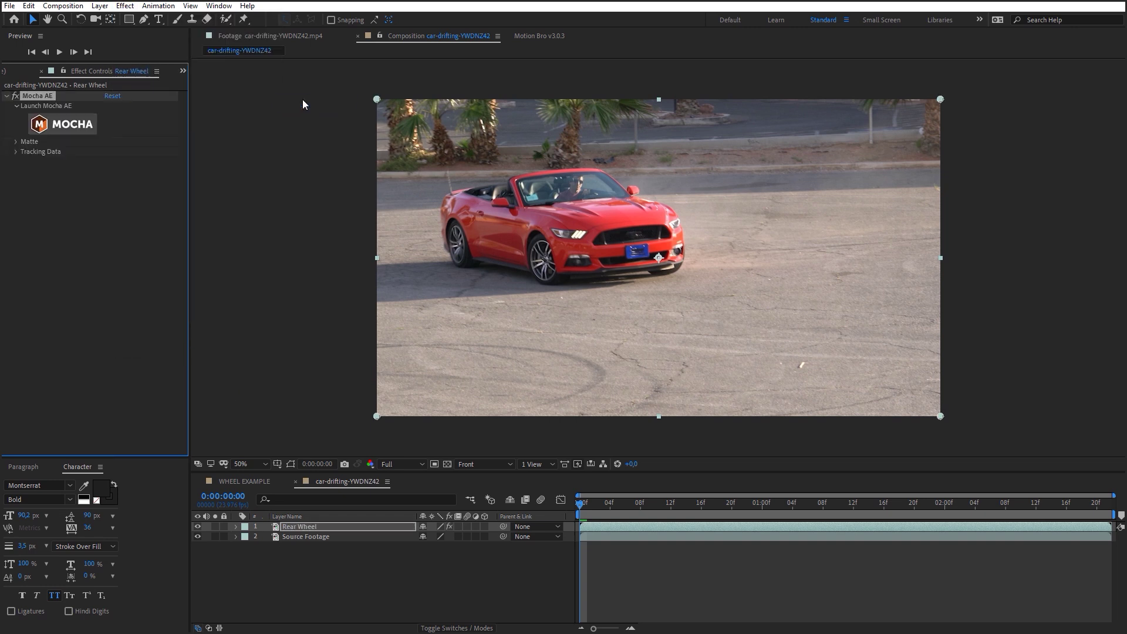
{"action": "key", "text": "Return"}
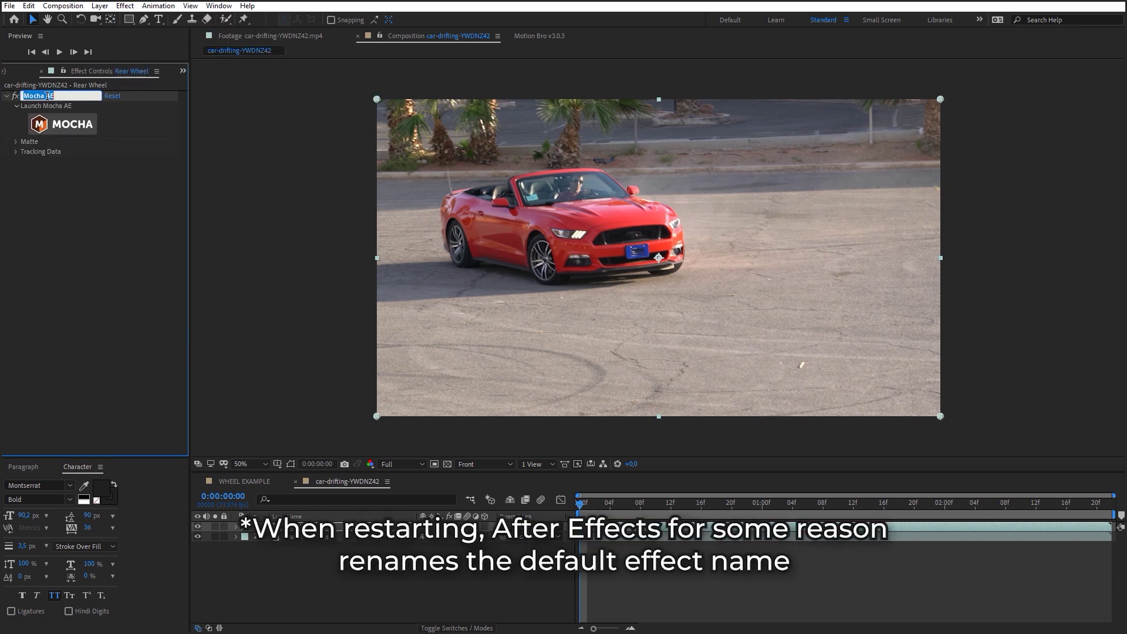
{"action": "left_click", "coordinate": [63, 94]}
{"action": "key", "text": "Return"}
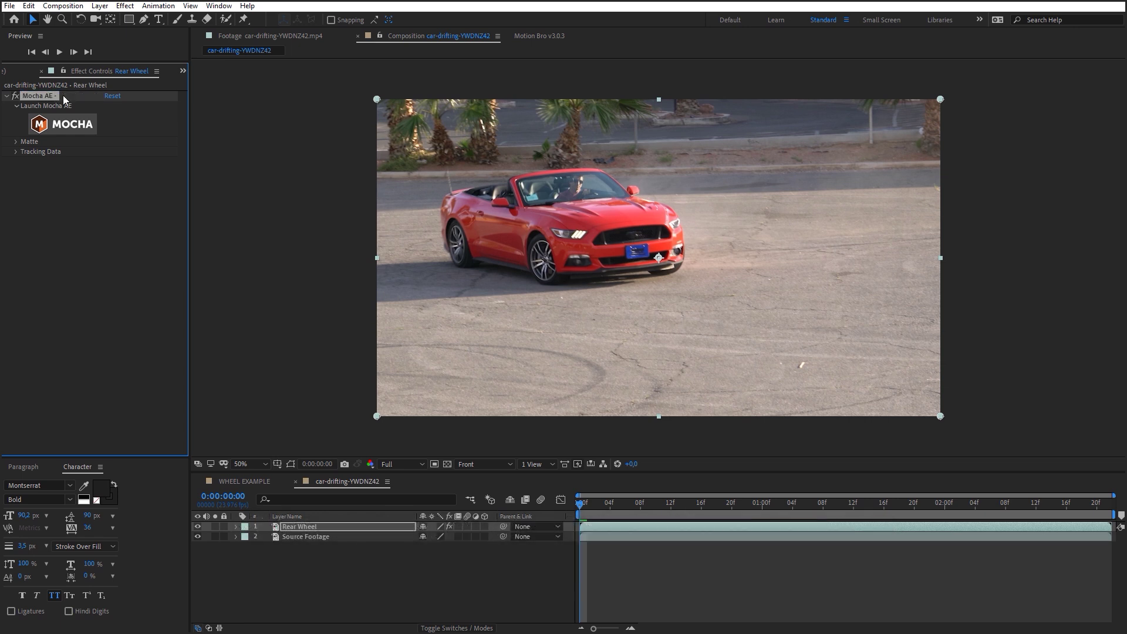
- Launch Mocha and, at frame 37, draw a closed spline band along the bodywork arch around the rear wheel
{"action": "left_click", "coordinate": [65, 125]}
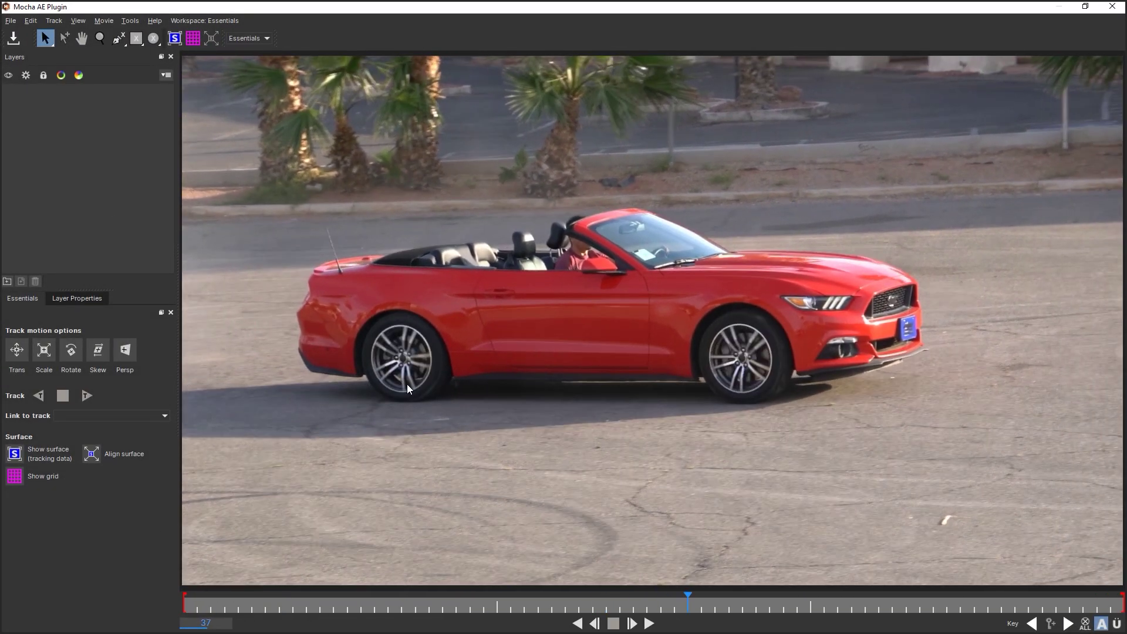
{"action": "key", "text": "z"}
{"action": "left_click_drag", "start_coordinate": [407, 385], "coordinate": [453, 268]}
{"action": "key", "text": "x"}
{"action": "left_click", "coordinate": [114, 43]}
{"action": "left_click", "coordinate": [359, 402]}
{"action": "left_click", "coordinate": [322, 400]}
{"action": "left_click", "coordinate": [346, 360]}
{"action": "left_click", "coordinate": [349, 284]}
{"action": "left_click", "coordinate": [377, 239]}
{"action": "left_click", "coordinate": [426, 214]}
{"action": "left_click", "coordinate": [482, 213]}
{"action": "left_click", "coordinate": [540, 243]}
{"action": "left_click", "coordinate": [595, 354]}
{"action": "left_click", "coordinate": [638, 405]}
{"action": "left_click", "coordinate": [562, 215]}
{"action": "left_click", "coordinate": [521, 196]}
{"action": "left_click", "coordinate": [446, 180]}
{"action": "left_click", "coordinate": [378, 203]}
{"action": "left_click", "coordinate": [331, 247]}
{"action": "left_click", "coordinate": [312, 310]}
{"action": "right_click", "coordinate": [318, 368]}
- Adjust the curvature of all the wheel-arch spline points and rename the layer Wheel Track
{"action": "left_click_drag", "start_coordinate": [251, 120], "coordinate": [675, 398]}
{"action": "left_click_drag", "start_coordinate": [311, 235], "coordinate": [292, 220]}
{"action": "double_click", "coordinate": [126, 93]}
{"action": "type", "text": "Wheel Track"}
{"action": "key", "text": "Return"}
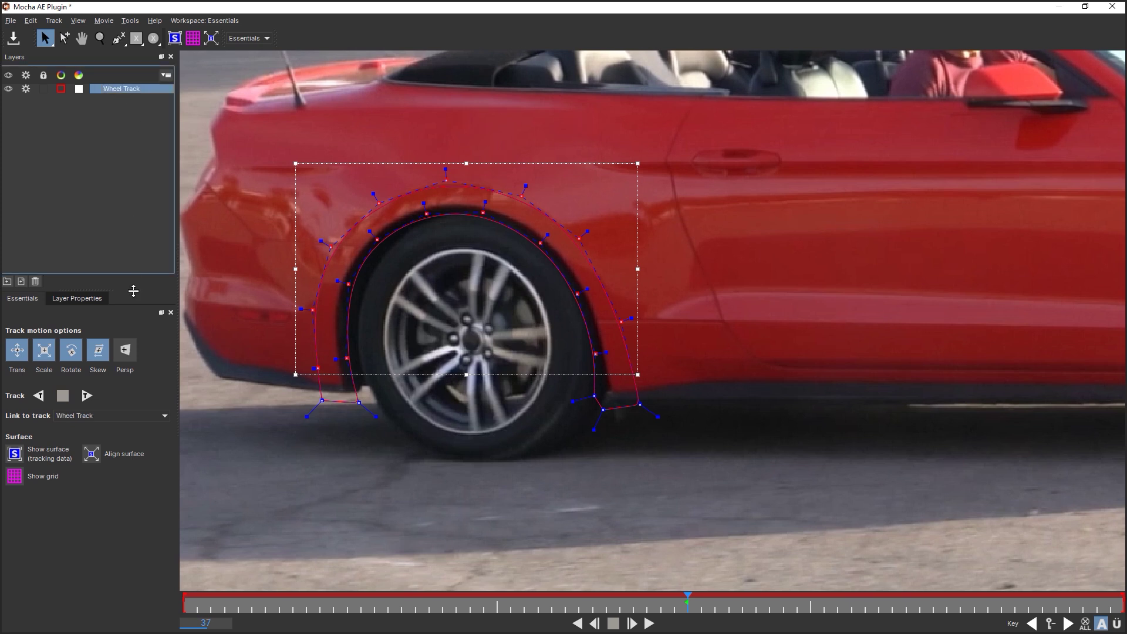
- Enable perspective tracking and track Wheel Track forward to the clip's end, then backward from frame 37 to the start
{"action": "left_click", "coordinate": [125, 350]}
{"action": "left_click", "coordinate": [86, 396]}
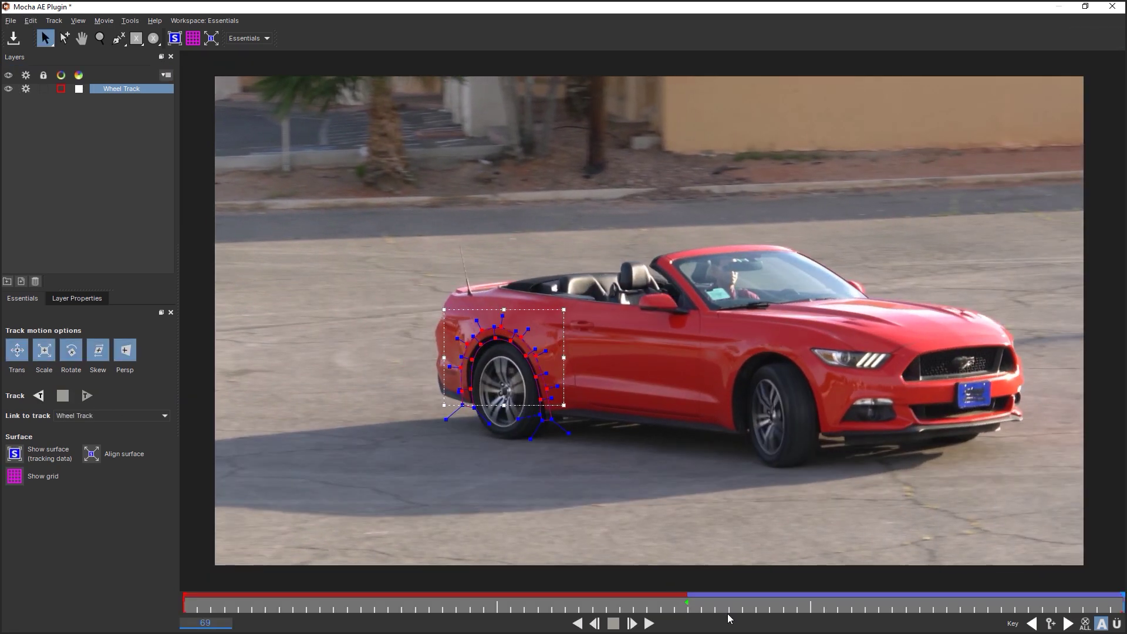
{"action": "left_click_drag", "start_coordinate": [738, 608], "coordinate": [688, 608]}
{"action": "left_click", "coordinate": [38, 396]}
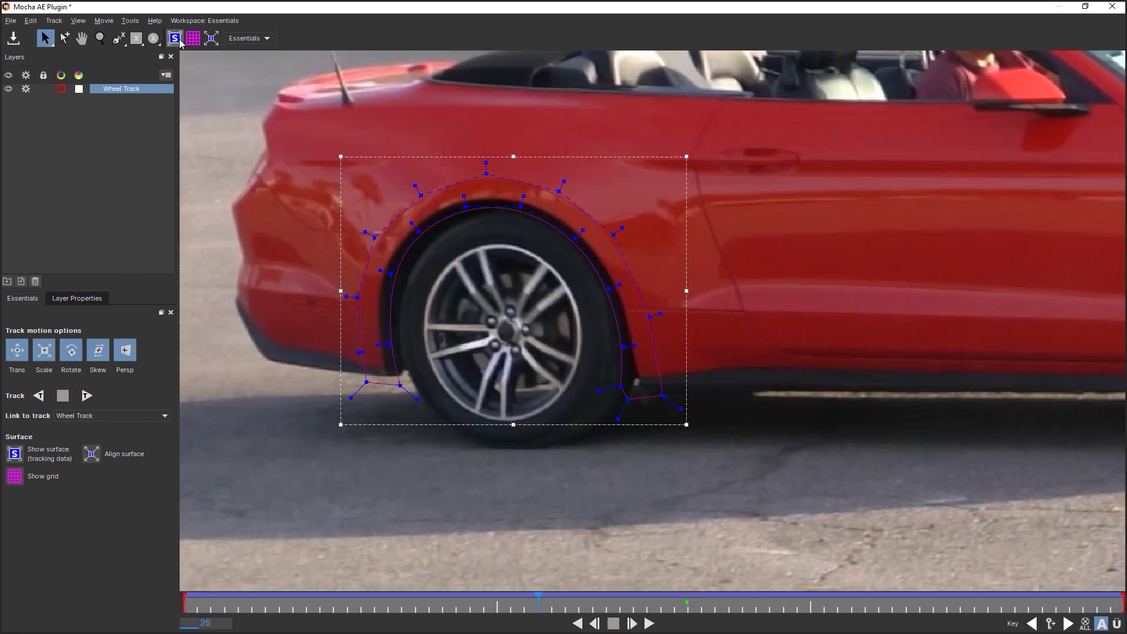
- Show the tracking surface, move it so its centre sits at the rear tyre's ground contact, and hide Wheel Track
{"action": "left_click", "coordinate": [174, 38]}
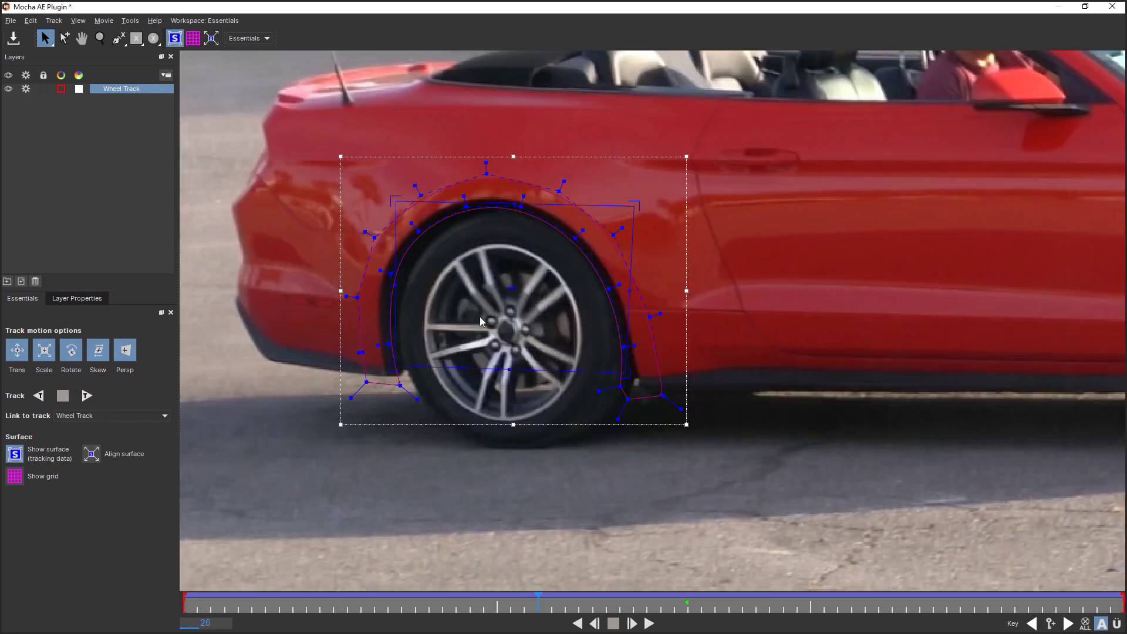
{"action": "left_click_drag", "start_coordinate": [511, 285], "coordinate": [506, 446]}
{"action": "left_click", "coordinate": [9, 91]}
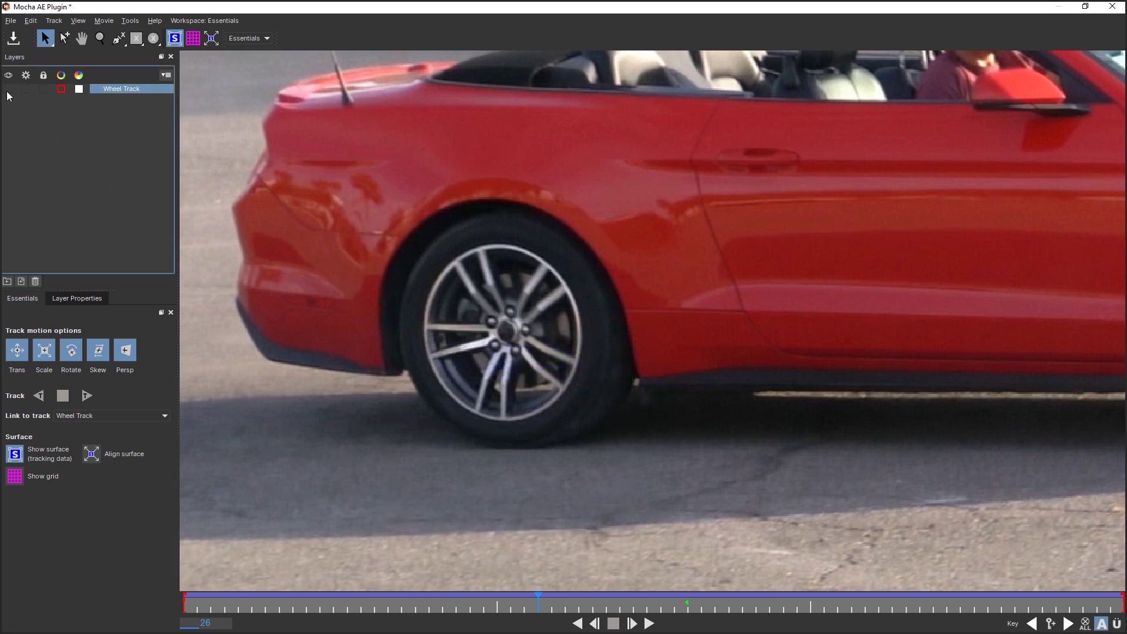
- At frame 26, draw a closed spline around the rear tyre and its wheel well and refine the curve
{"action": "left_click", "coordinate": [116, 40]}
{"action": "left_click", "coordinate": [422, 386]}
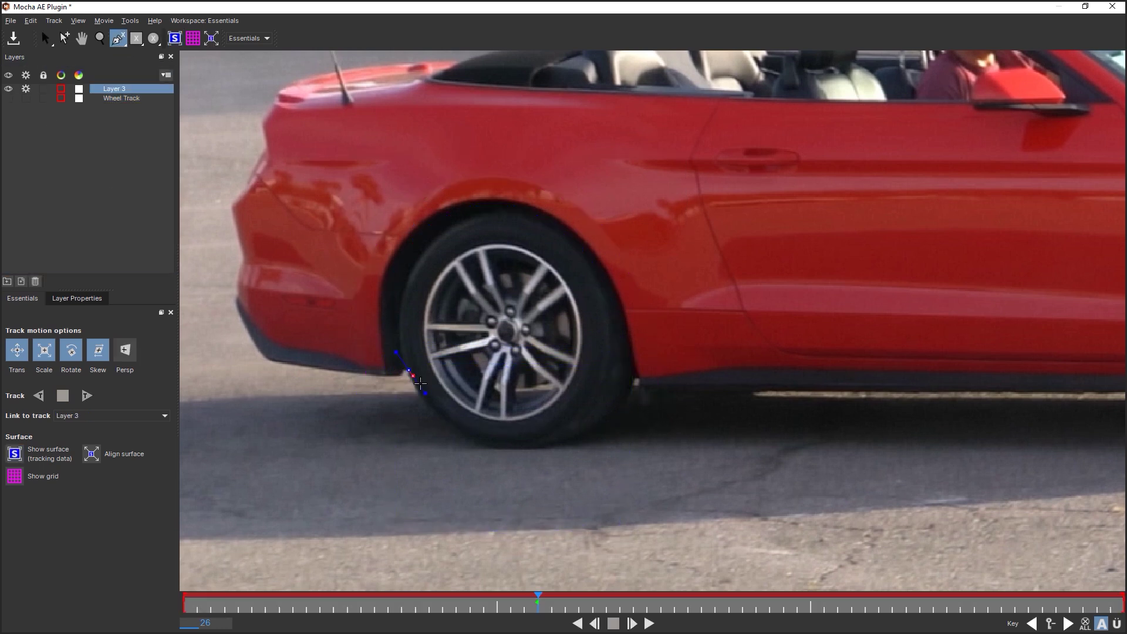
{"action": "left_click", "coordinate": [455, 432]}
{"action": "left_click", "coordinate": [507, 449]}
{"action": "left_click", "coordinate": [574, 443]}
{"action": "left_click", "coordinate": [617, 416]}
{"action": "left_click", "coordinate": [635, 381]}
{"action": "left_click", "coordinate": [625, 317]}
{"action": "left_click", "coordinate": [604, 263]}
{"action": "left_click", "coordinate": [568, 226]}
{"action": "left_click", "coordinate": [523, 201]}
{"action": "left_click", "coordinate": [468, 198]}
{"action": "left_click", "coordinate": [415, 223]}
{"action": "left_click", "coordinate": [387, 262]}
{"action": "left_click", "coordinate": [378, 302]}
{"action": "left_click", "coordinate": [386, 374]}
{"action": "right_click", "coordinate": [402, 375]}
{"action": "left_click_drag", "start_coordinate": [372, 390], "coordinate": [406, 365]}
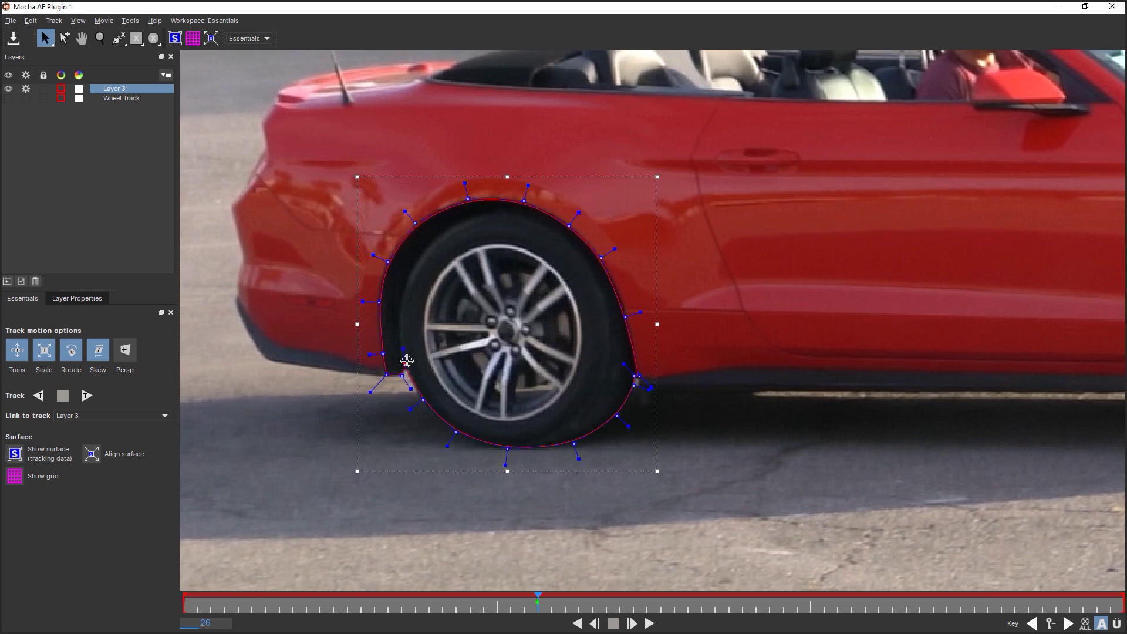
- Rename the new spline layer Wheel Mask and link it to the Wheel Track tracking data
{"action": "double_click", "coordinate": [120, 88]}
{"action": "type", "text": "Wheel Mask"}
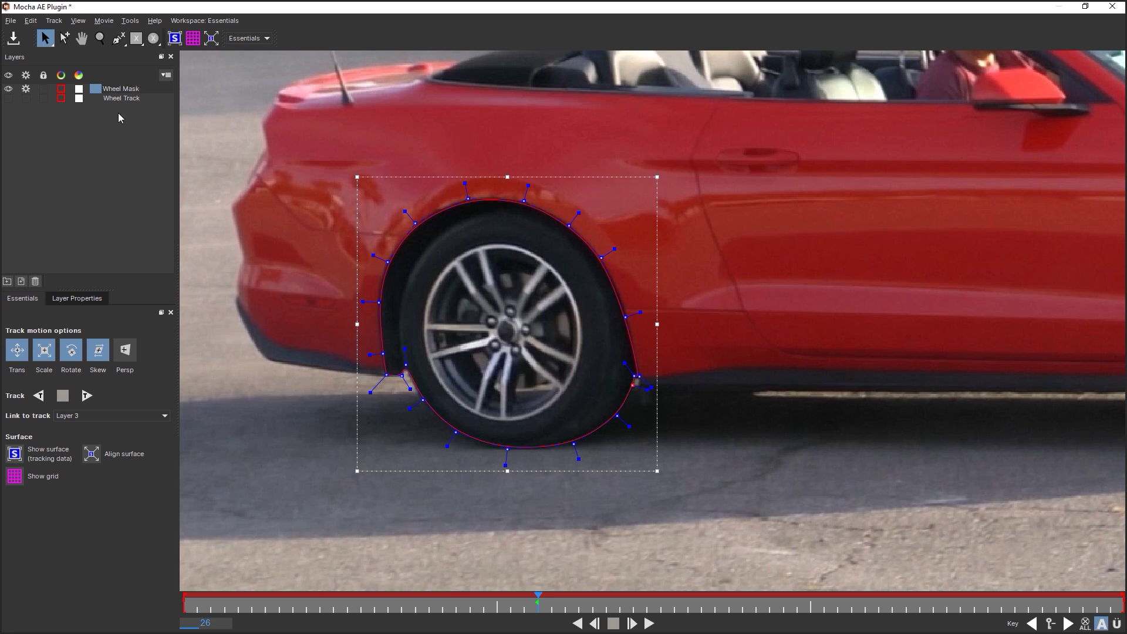
{"action": "key", "text": "Return"}
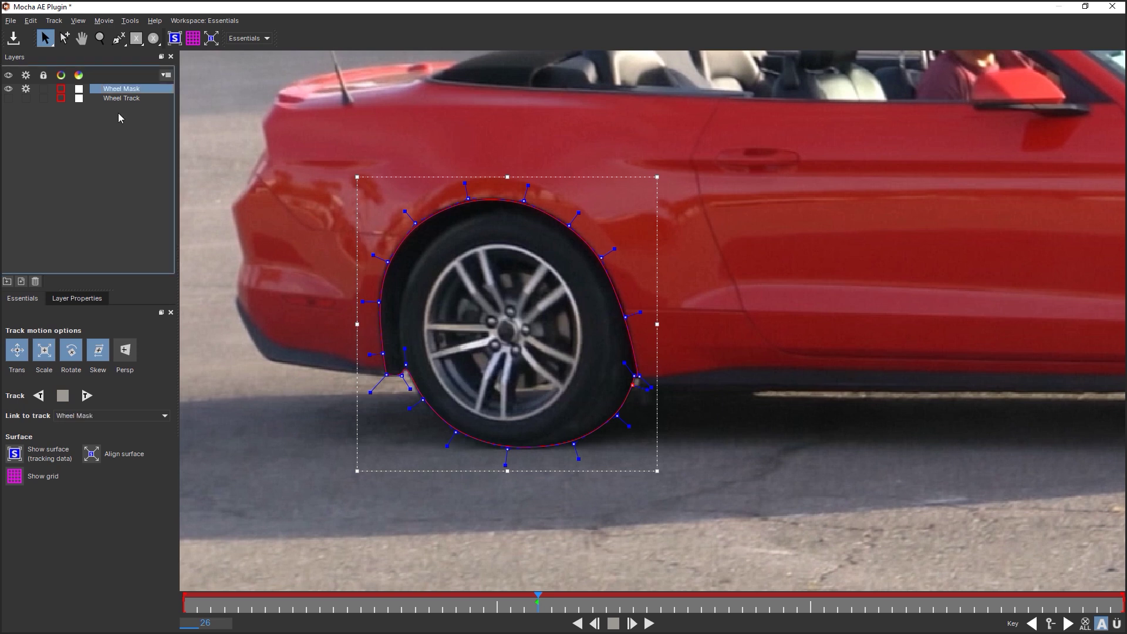
{"action": "left_click", "coordinate": [107, 416]}
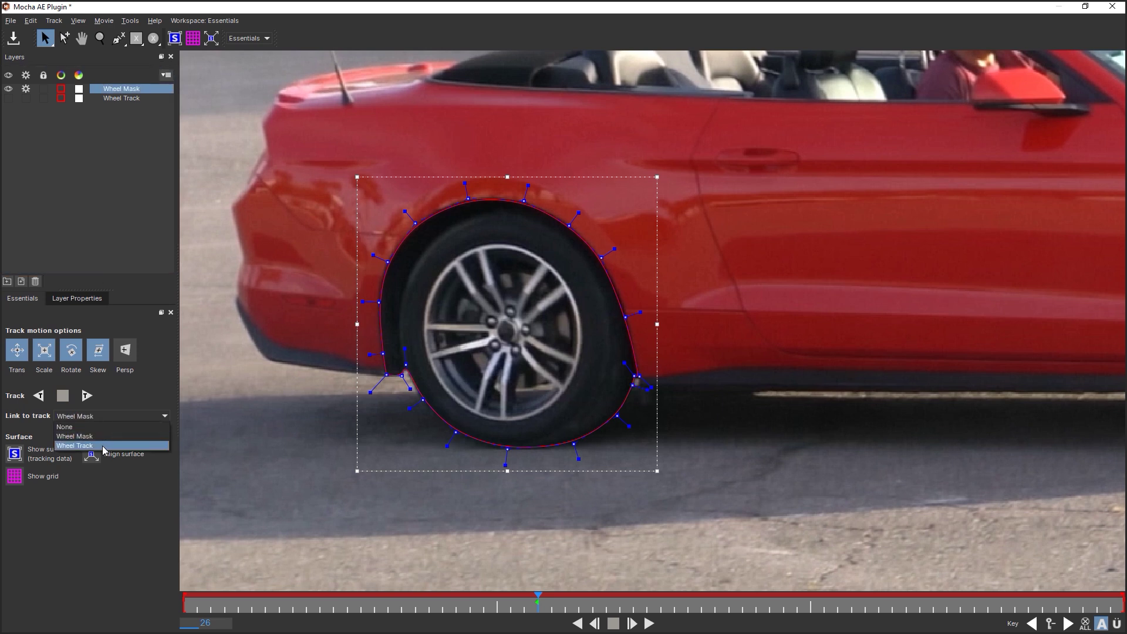
{"action": "left_click", "coordinate": [104, 445]}
- Correct the Wheel Mask points to fit the rear wheel at several frames, including 64 and 13
{"action": "left_click_drag", "start_coordinate": [539, 604], "coordinate": [1055, 623]}
{"action": "key", "text": "x"}
{"action": "left_click_drag", "start_coordinate": [1029, 529], "coordinate": [946, 387]}
{"action": "left_click_drag", "start_coordinate": [663, 407], "coordinate": [660, 407]}
{"action": "left_click_drag", "start_coordinate": [699, 447], "coordinate": [695, 451]}
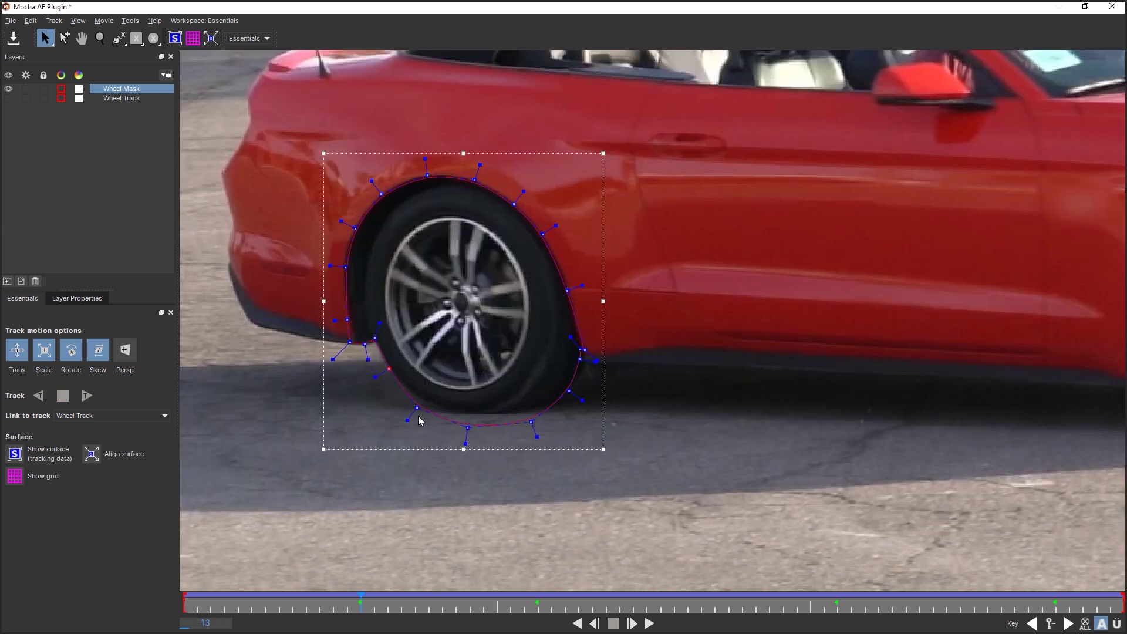
{"action": "left_click_drag", "start_coordinate": [417, 407], "coordinate": [418, 400]}
{"action": "left_click_drag", "start_coordinate": [467, 428], "coordinate": [535, 413]}
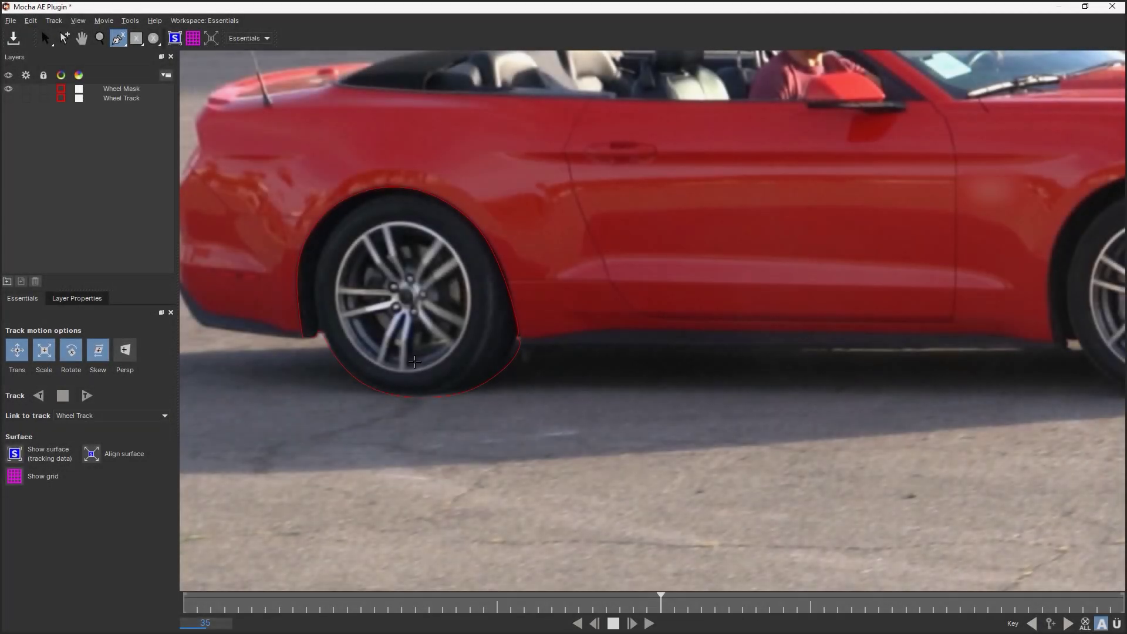
- At frame 35, draw a four-point spline over the ground shadow beneath the rear tyre and round it into an ellipse
{"action": "left_click", "coordinate": [538, 394]}
{"action": "left_click", "coordinate": [588, 395]}
{"action": "left_click", "coordinate": [408, 419]}
{"action": "right_click", "coordinate": [243, 380]}
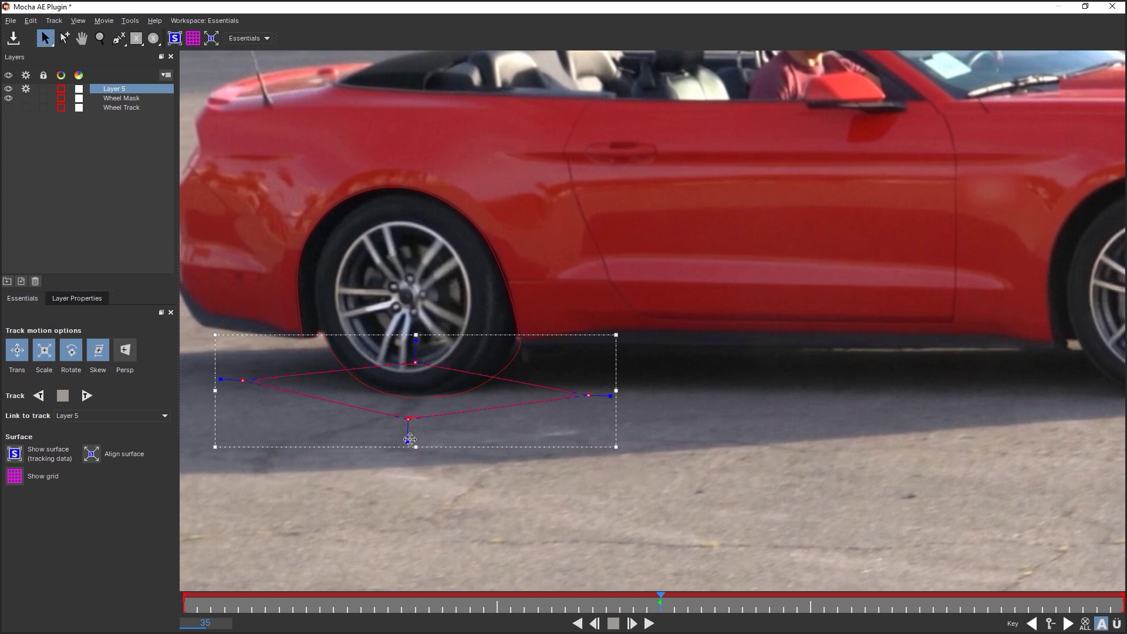
{"action": "left_click_drag", "start_coordinate": [409, 439], "coordinate": [402, 428]}
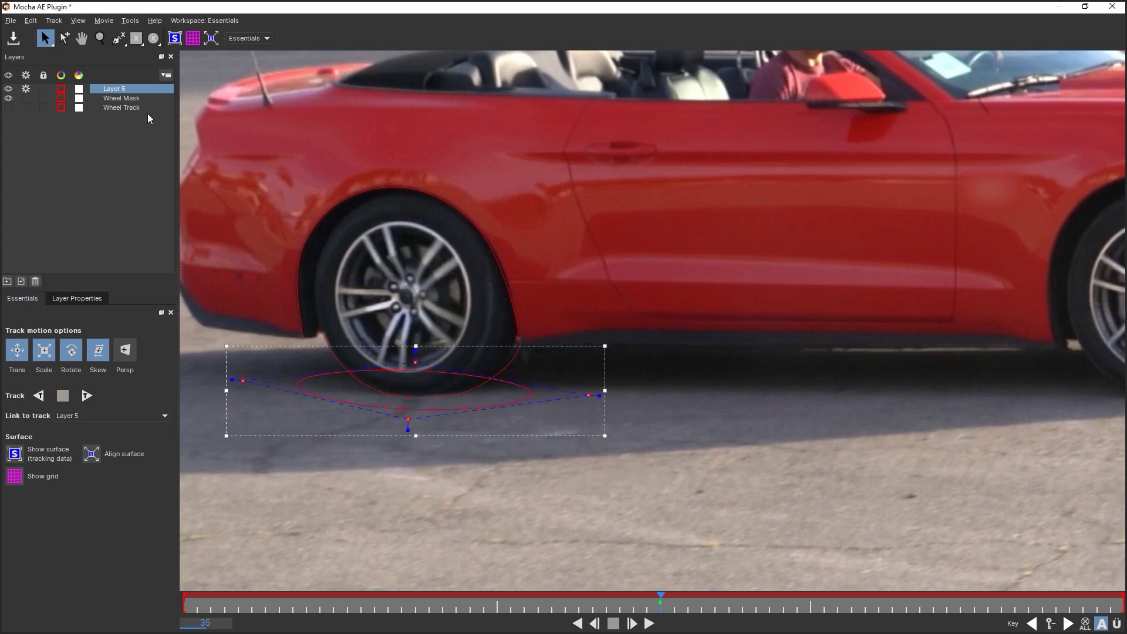
- Rename the shadow spline layer Shadow Mask and link it to the Wheel Track tracking data
{"action": "double_click", "coordinate": [133, 88]}
{"action": "type", "text": "Shado"}
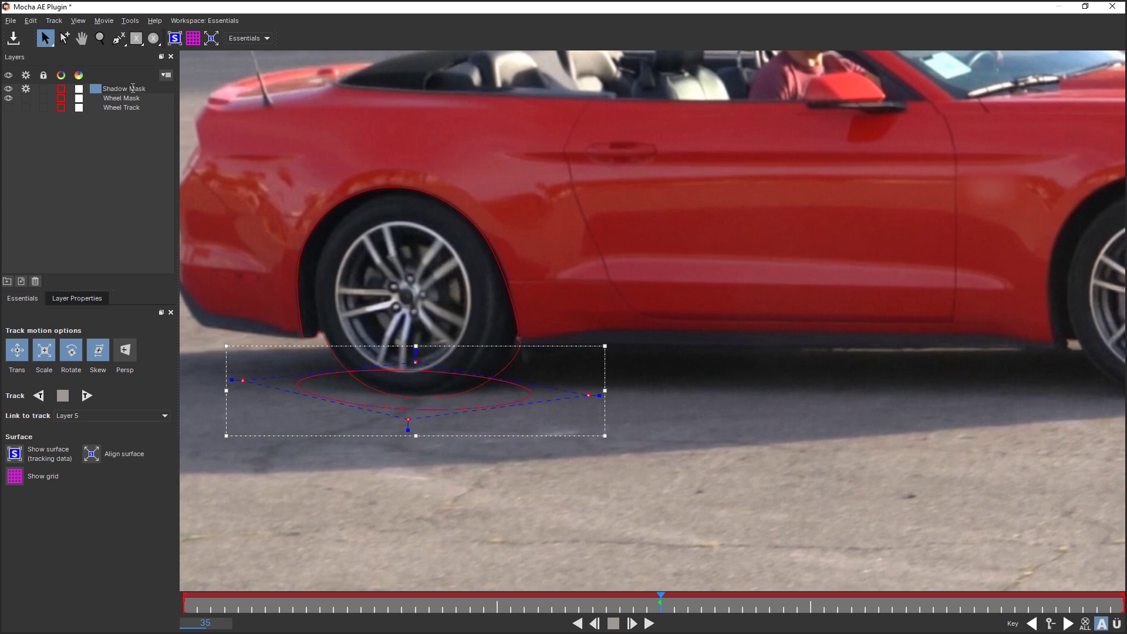
{"action": "type", "text": "w Mask"}
{"action": "left_click", "coordinate": [137, 143]}
{"action": "left_click", "coordinate": [91, 419]}
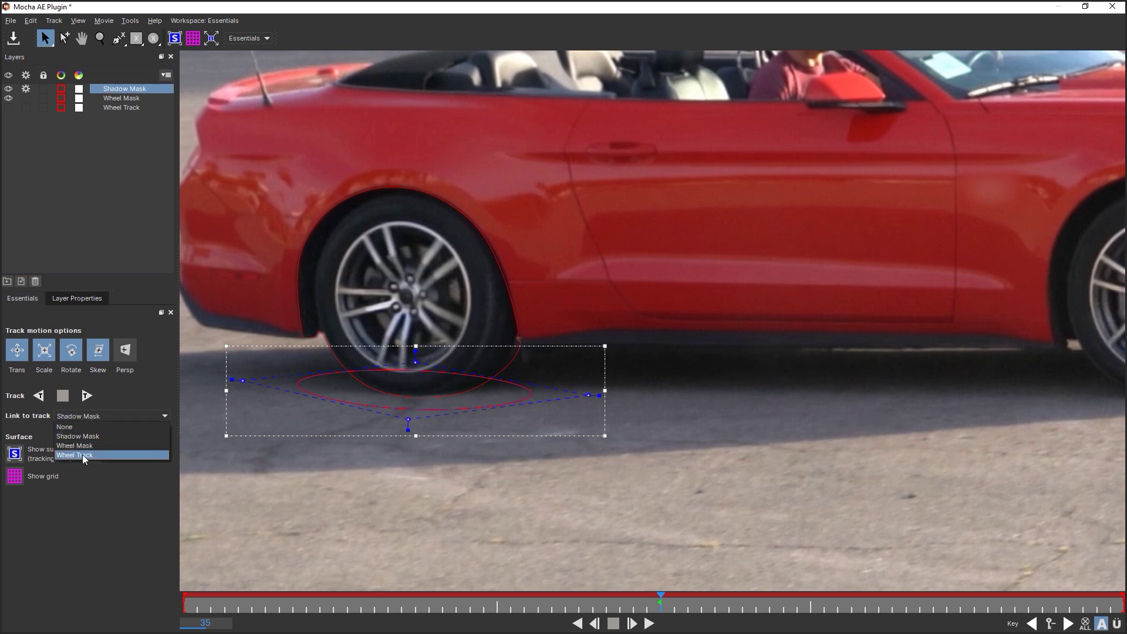
{"action": "left_click", "coordinate": [82, 454]}
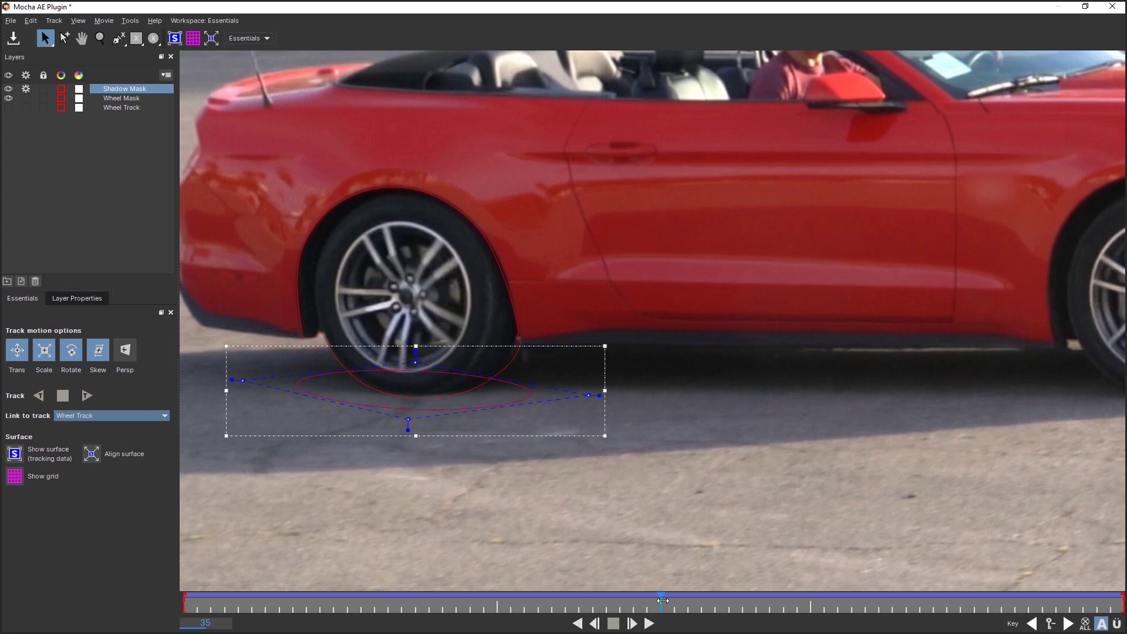
- Reshape the Shadow Mask at frame 10, then close Mocha and save the project
{"action": "left_click_drag", "start_coordinate": [662, 600], "coordinate": [320, 600]}
{"action": "key", "text": "x"}
{"action": "left_click_drag", "start_coordinate": [345, 452], "coordinate": [560, 487]}
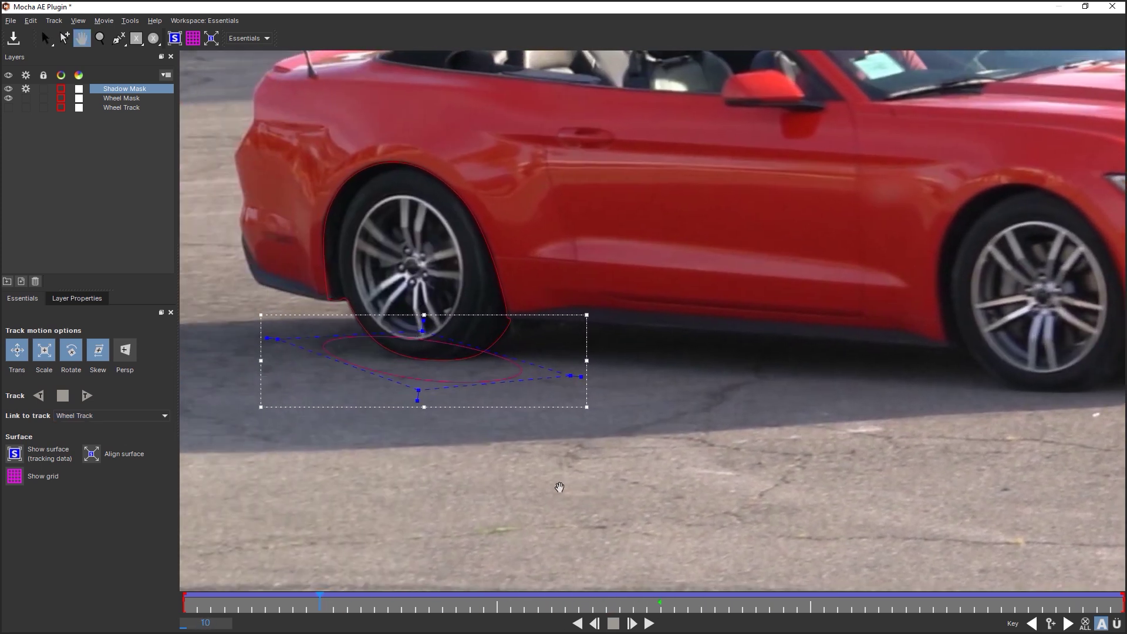
{"action": "left_click_drag", "start_coordinate": [566, 374], "coordinate": [577, 361]}
{"action": "left_click", "coordinate": [1112, 6]}
{"action": "left_click", "coordinate": [746, 350]}
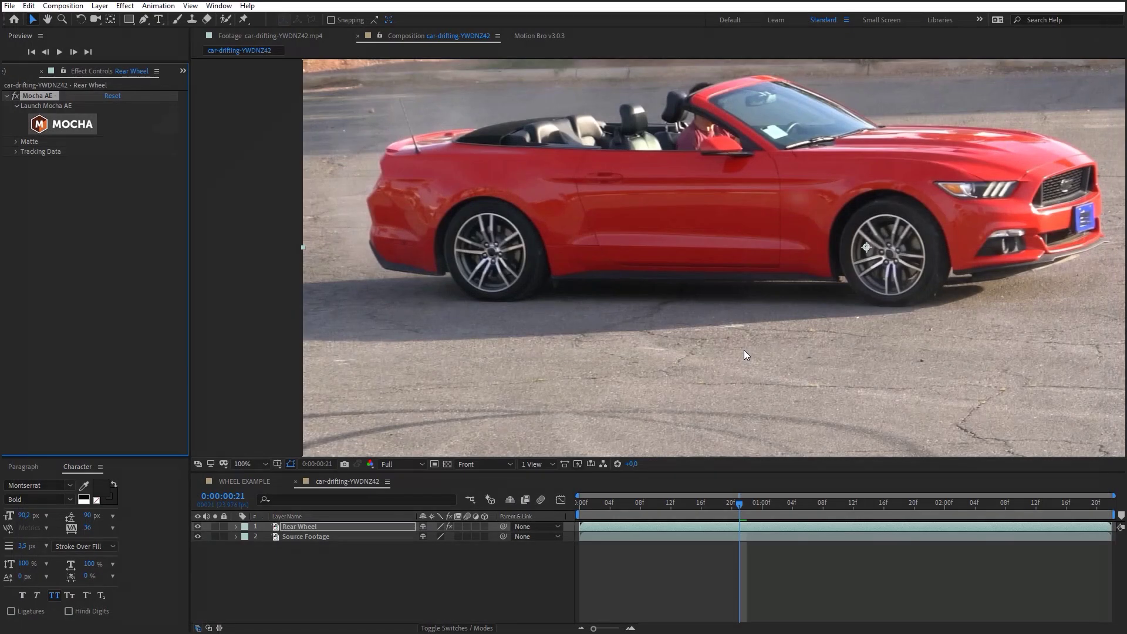
- Create After Effects masks from the Mocha shapes on the Rear Wheel layer and solo the layer
{"action": "left_click", "coordinate": [16, 141]}
{"action": "left_click", "coordinate": [118, 209]}
{"action": "scroll", "coordinate": [652, 237], "scroll_direction": "up", "scroll_amount": 1}
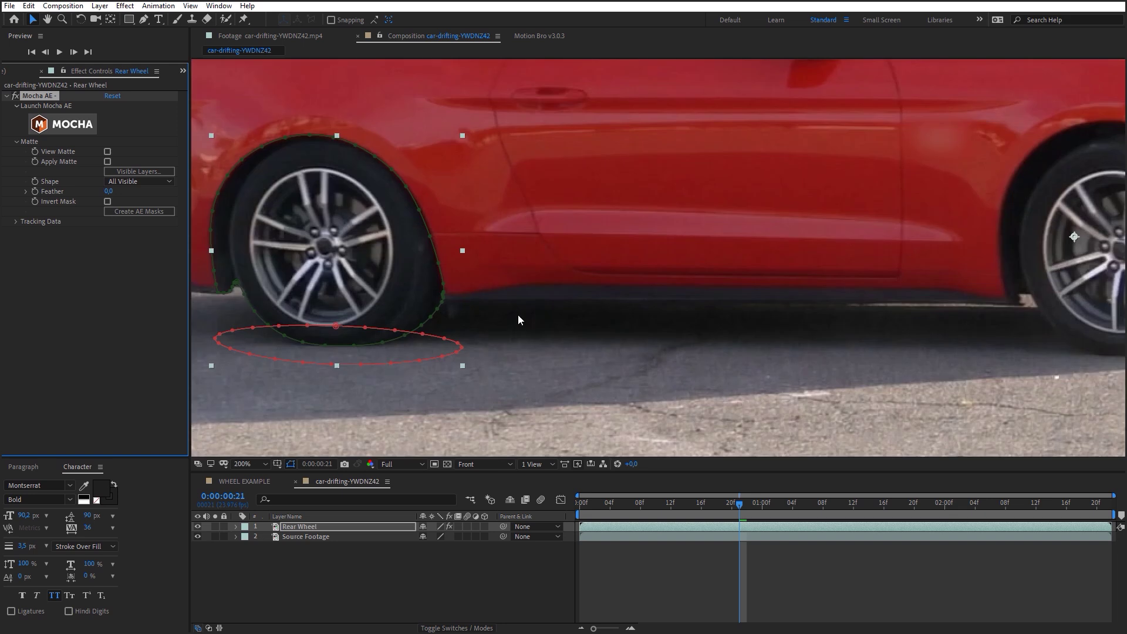
{"action": "left_click_drag", "start_coordinate": [531, 329], "coordinate": [819, 313]}
{"action": "left_click", "coordinate": [215, 527]}
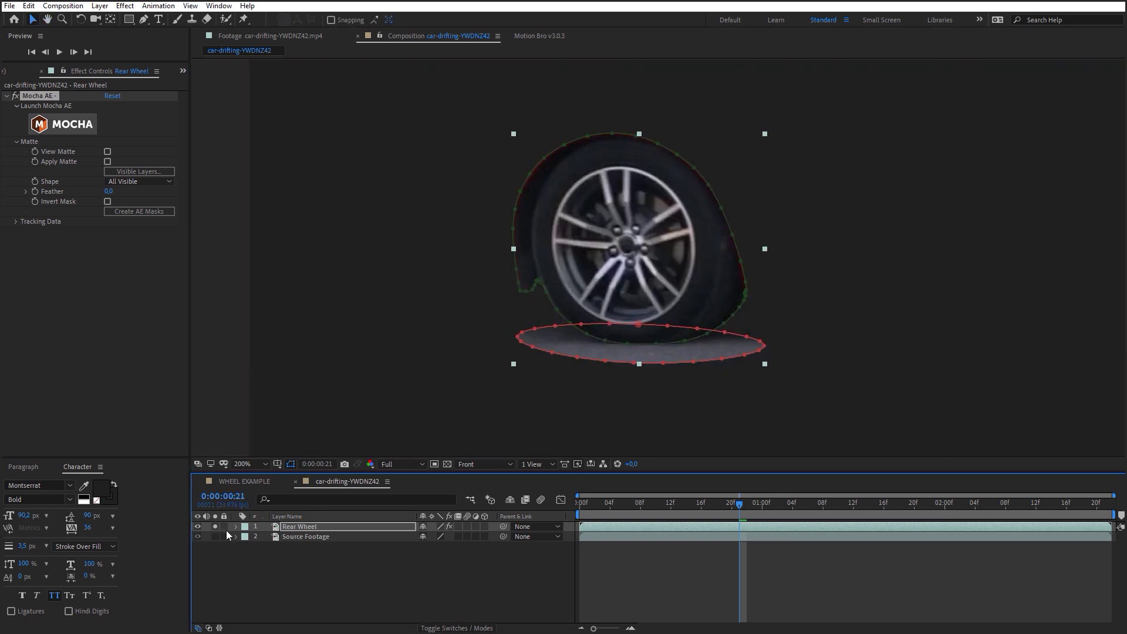
- Set the Wheel Mask's feather to 2 and expansion to -2 pixels, and the Shadow Mask's feather to 38 pixels with adjusted opacity
{"action": "key", "text": "m"}
{"action": "key", "text": "m"}
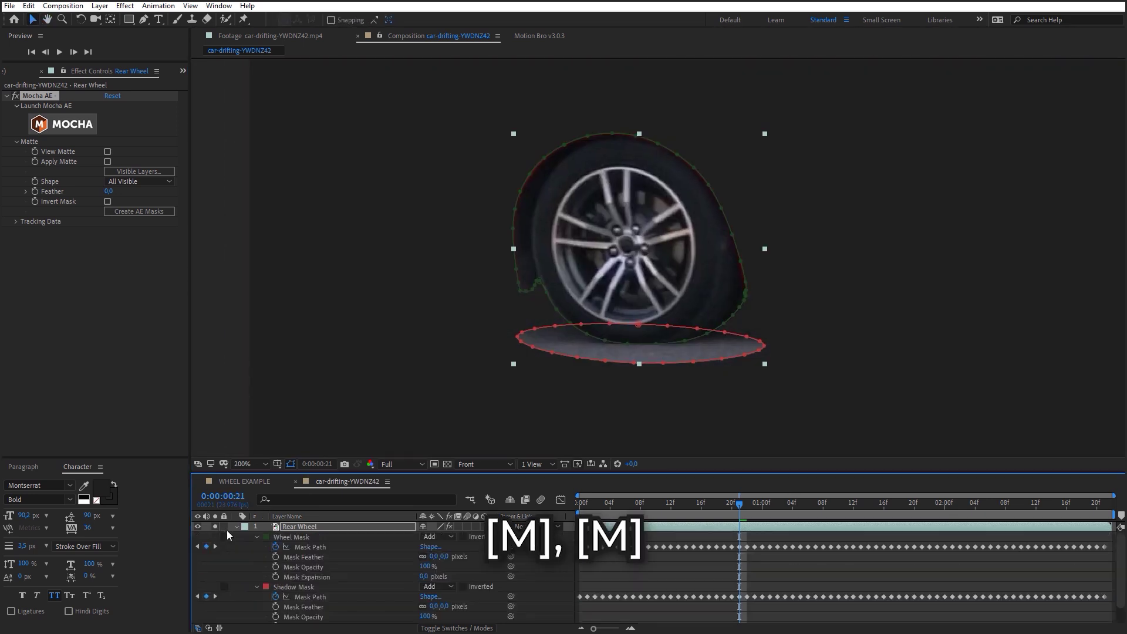
{"action": "left_click", "coordinate": [435, 556]}
{"action": "type", "text": "2"}
{"action": "left_click_drag", "start_coordinate": [424, 578], "coordinate": [447, 603]}
{"action": "left_click", "coordinate": [423, 616]}
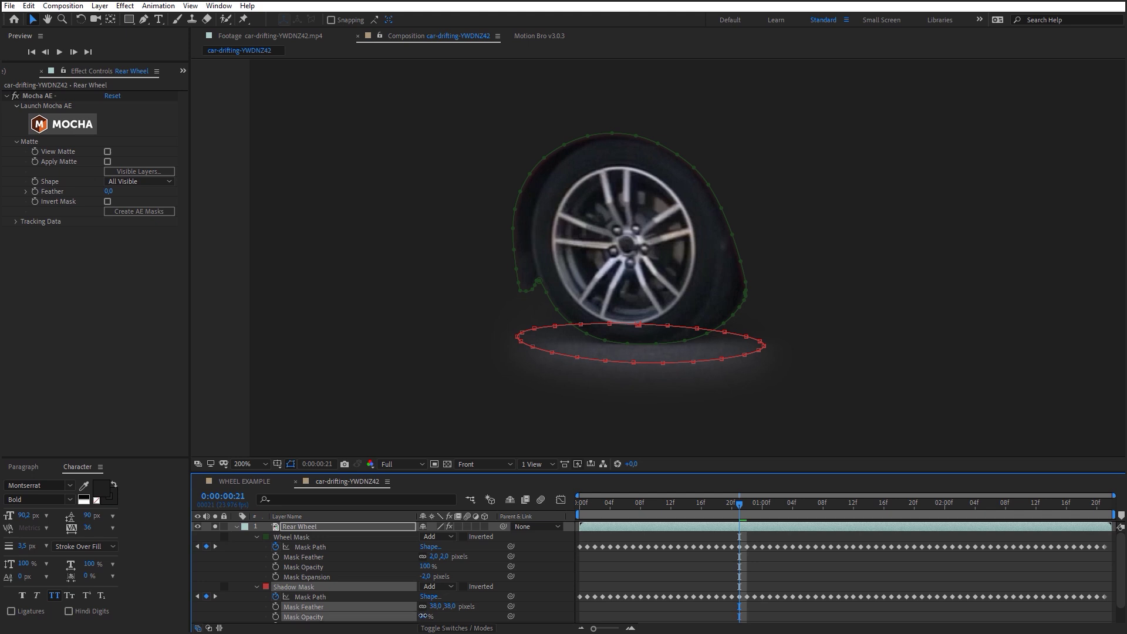
{"action": "left_click", "coordinate": [238, 529]}
{"action": "left_click", "coordinate": [215, 527]}
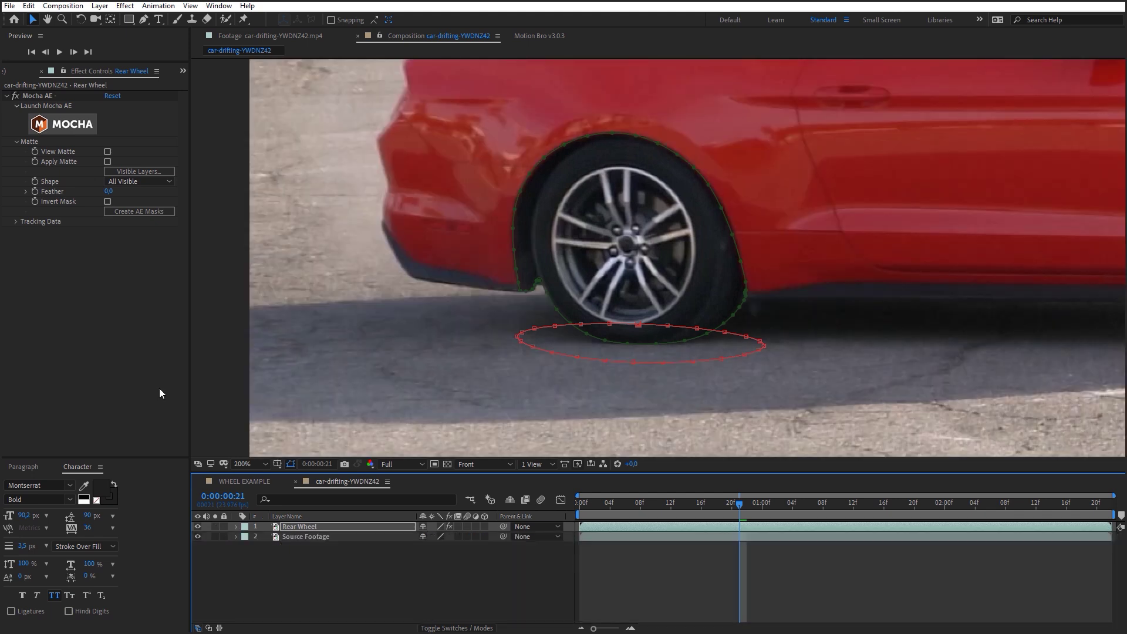
- Generate the Mocha effect's tracking data from the Wheel Track layer
{"action": "left_click", "coordinate": [16, 222]}
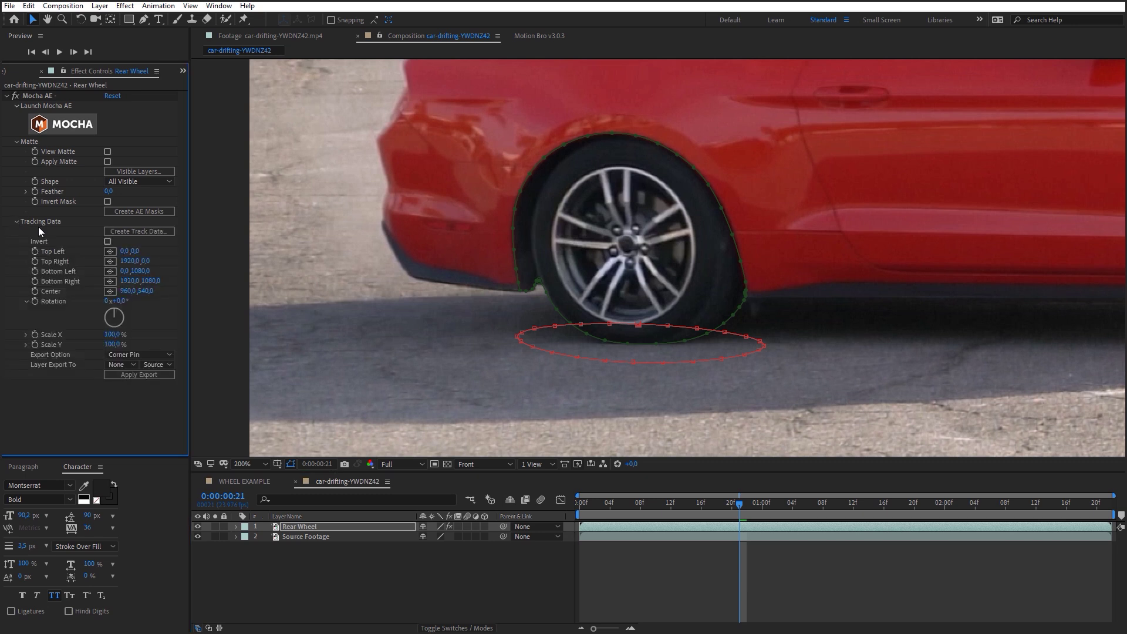
{"action": "left_click", "coordinate": [130, 232]}
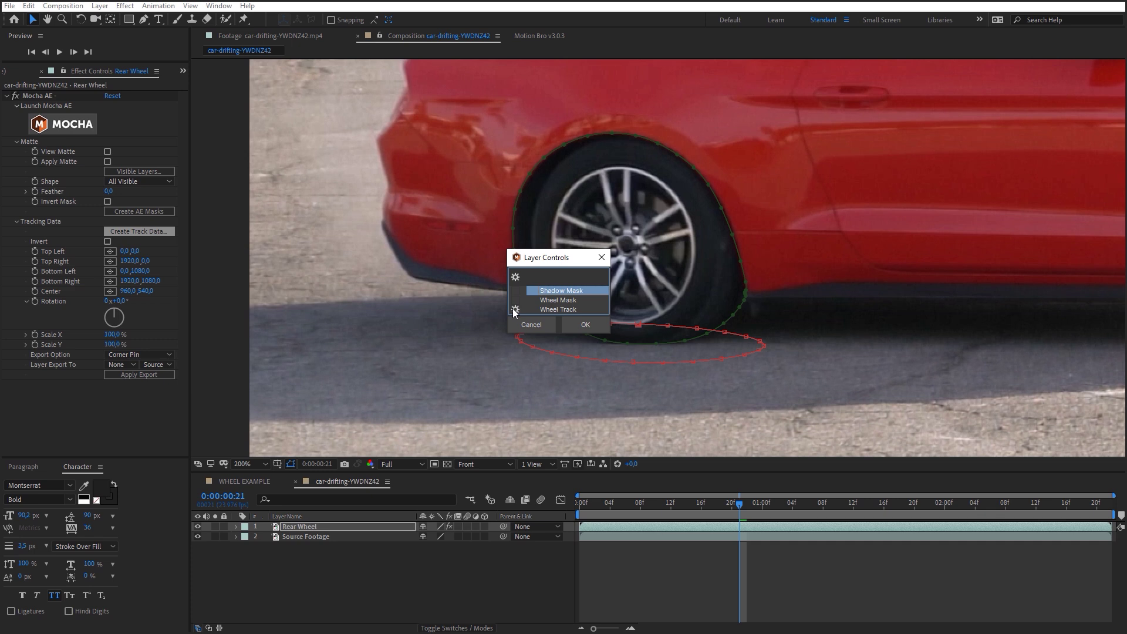
{"action": "left_click", "coordinate": [585, 325]}
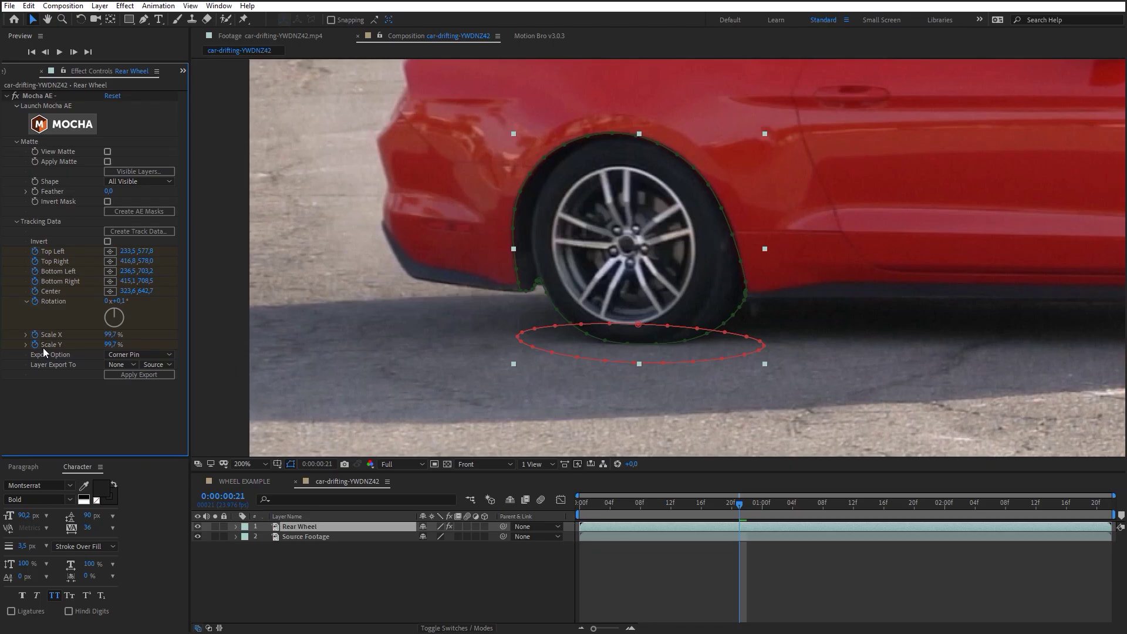
- Remove the keyframes from the Rear Wheel layer's Mocha tracking properties, keeping only those on Center
{"action": "left_click", "coordinate": [35, 344]}
{"action": "left_click", "coordinate": [35, 300]}
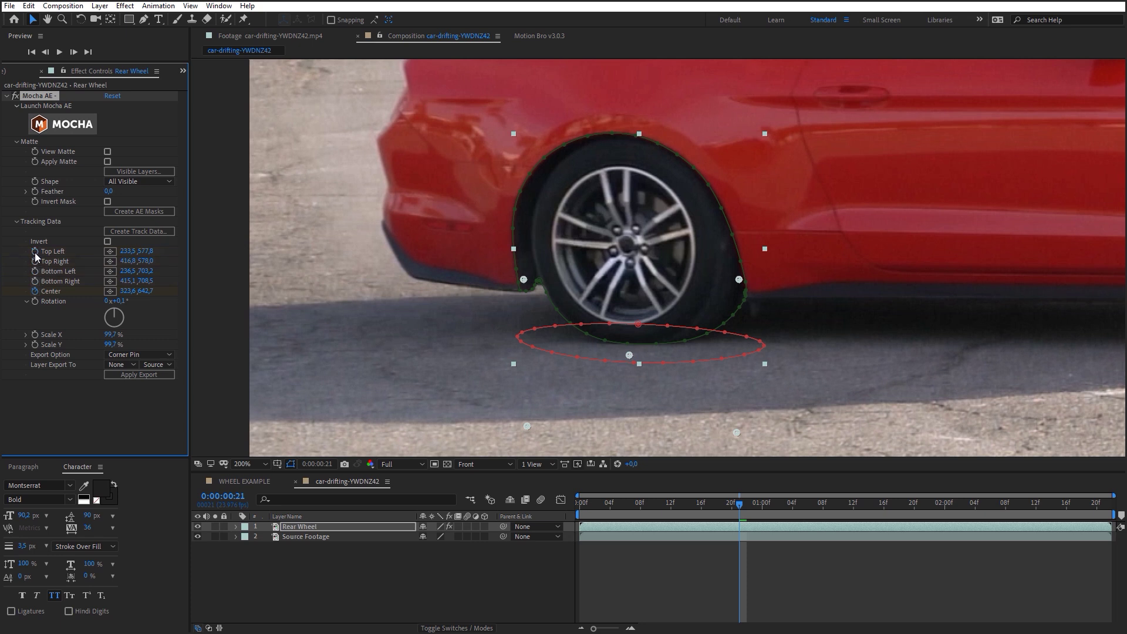
{"action": "scroll", "coordinate": [670, 262], "scroll_direction": "down", "scroll_amount": 2}
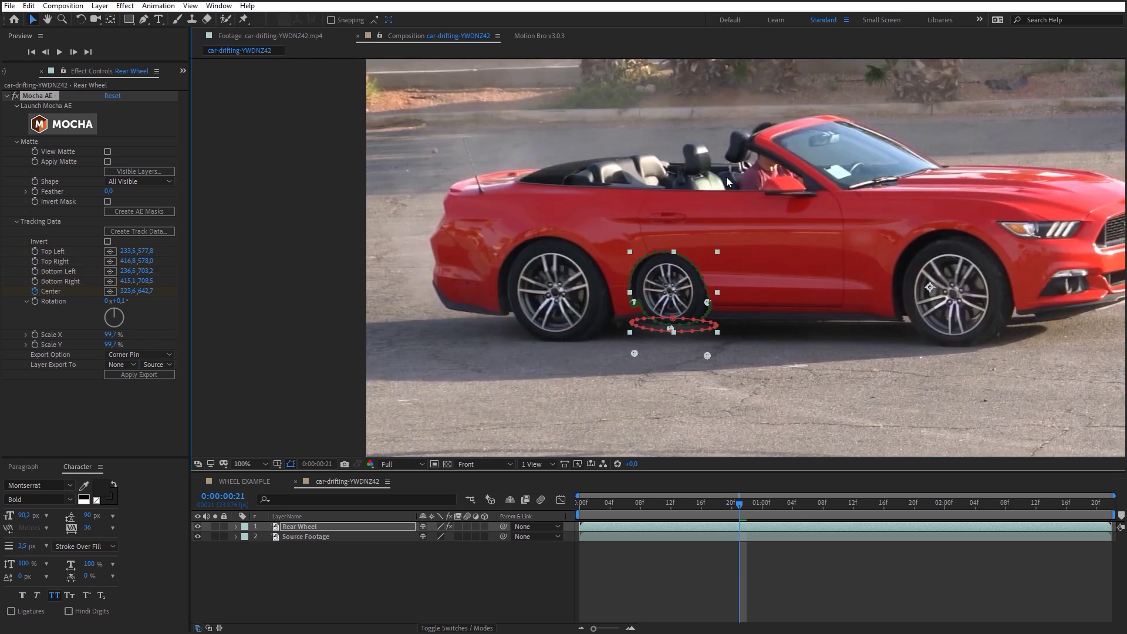
{"action": "left_click_drag", "start_coordinate": [726, 177], "coordinate": [537, 209]}
{"action": "key", "text": "ctrl+z"}
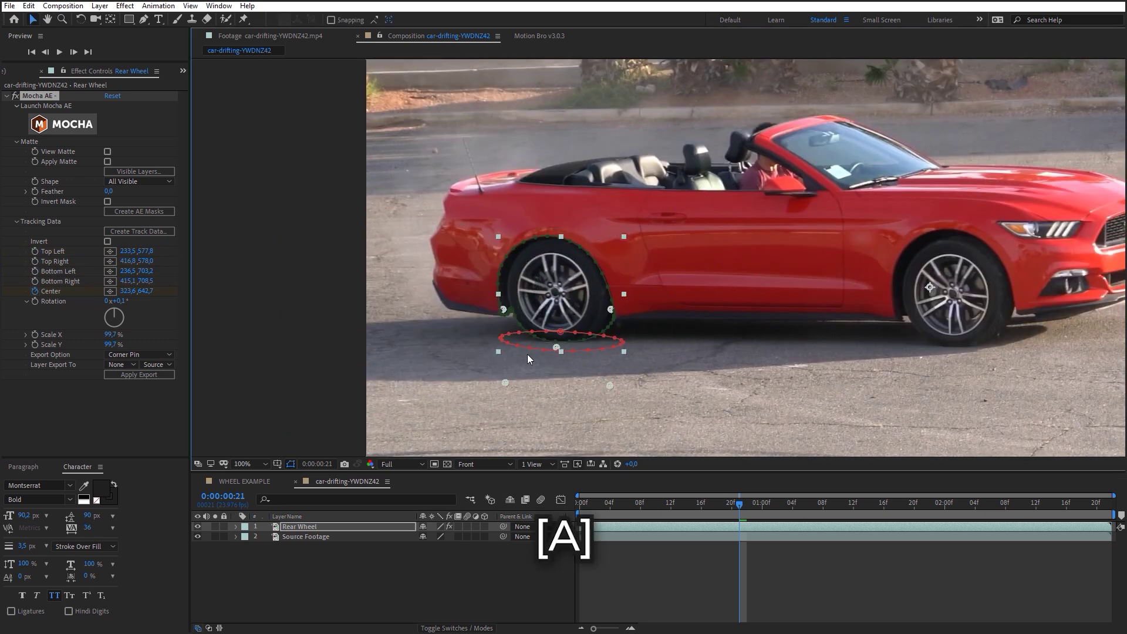
- Link the Rear Wheel layer's Anchor Point and Position to the Mocha effect's Center with expressions
{"action": "left_click", "coordinate": [265, 536], "text": "alt"}
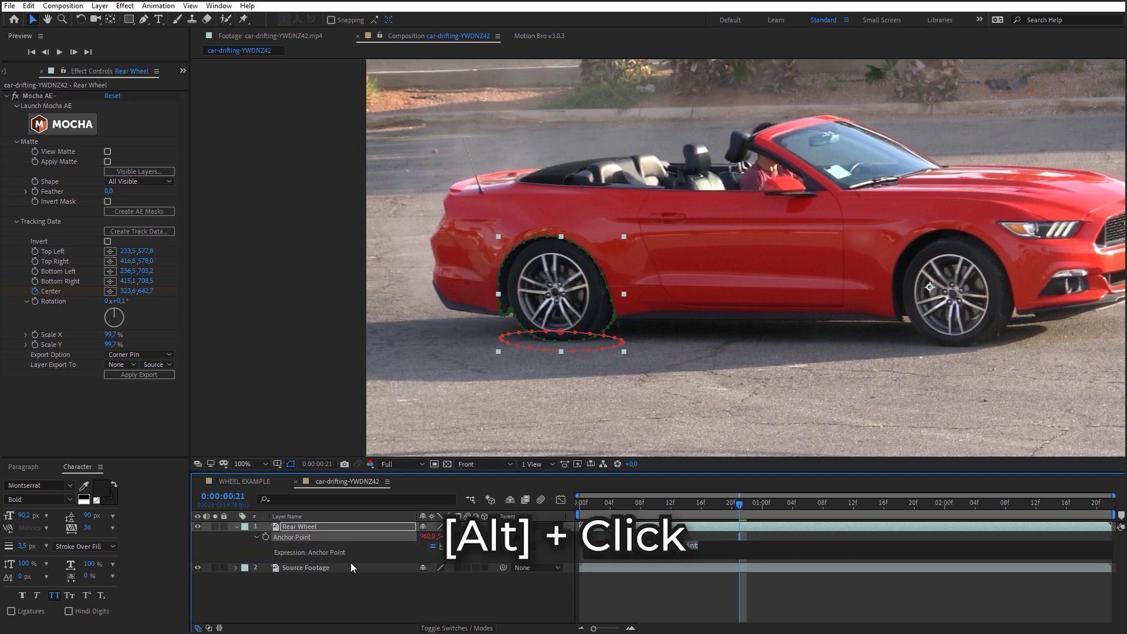
{"action": "left_click_drag", "start_coordinate": [452, 546], "coordinate": [60, 293]}
{"action": "left_click", "coordinate": [319, 593]}
{"action": "key", "text": "p"}
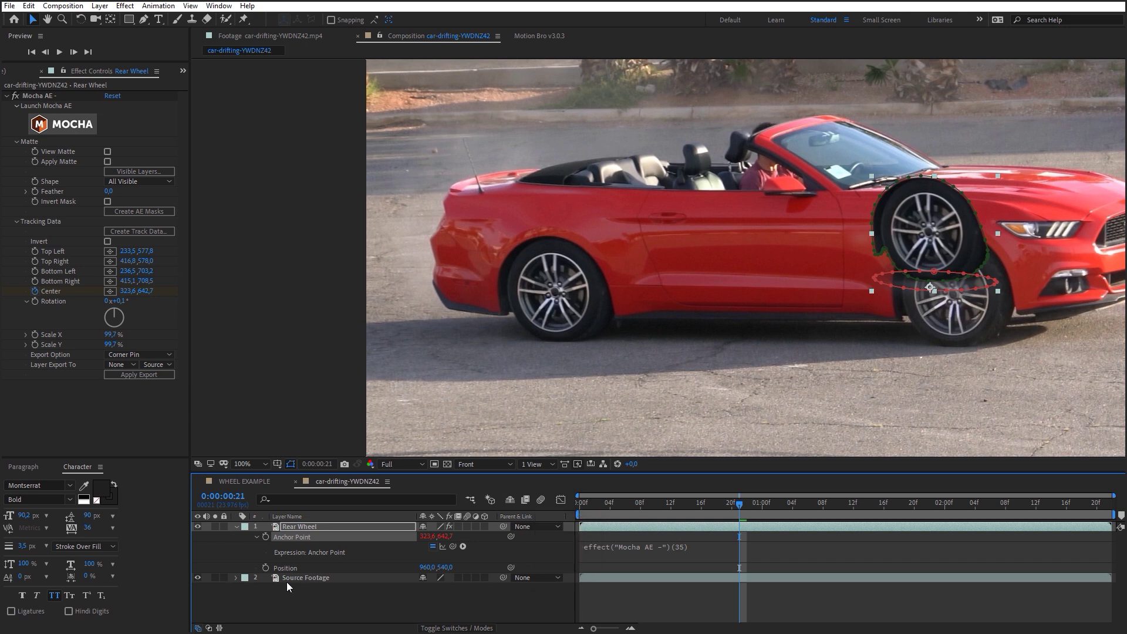
{"action": "left_click", "coordinate": [265, 568], "text": "alt"}
{"action": "left_click_drag", "start_coordinate": [453, 579], "coordinate": [67, 294]}
{"action": "left_click", "coordinate": [371, 617]}
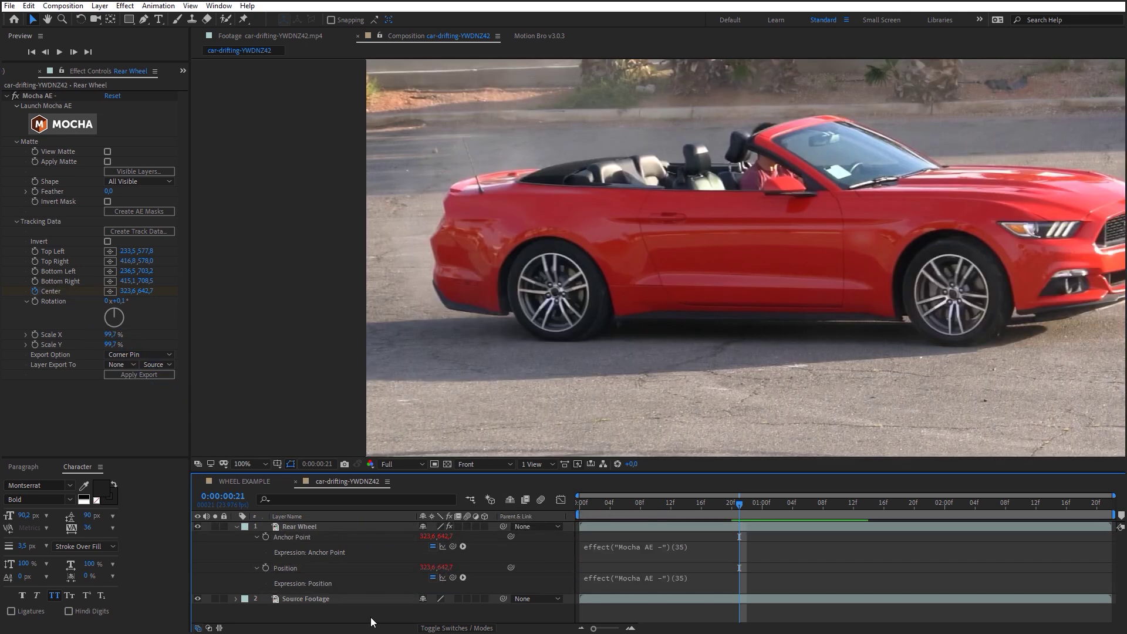
- Enlarge the Rear Wheel layer to 140% and preview the clip to check that the wheel follows the car
{"action": "left_click", "coordinate": [366, 527]}
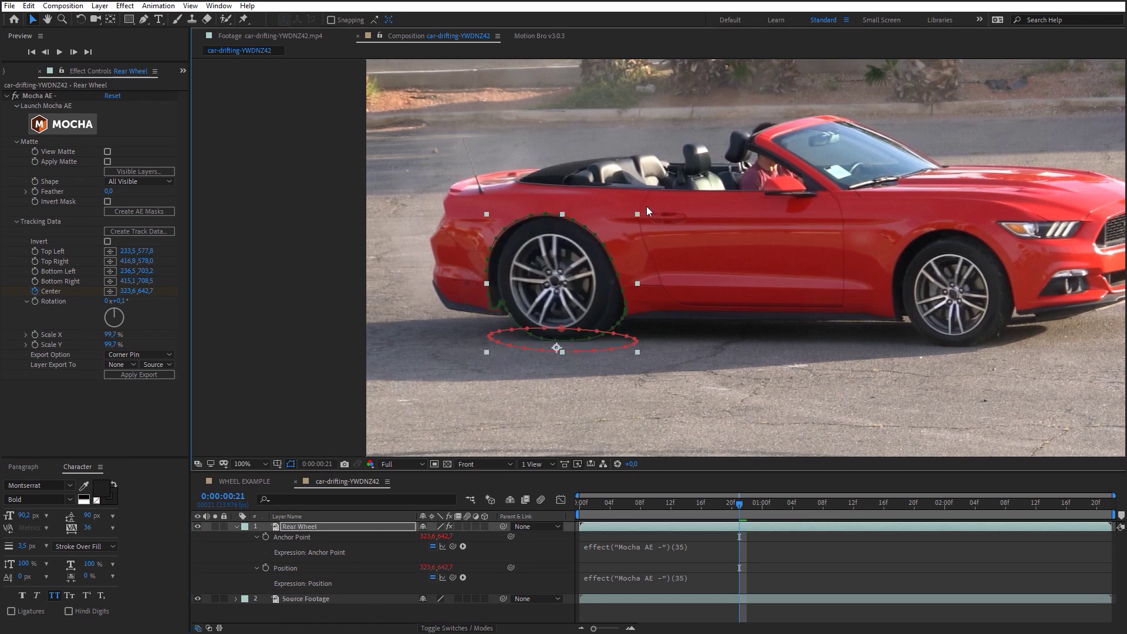
{"action": "left_click_drag", "start_coordinate": [741, 503], "coordinate": [1105, 506]}
{"action": "key", "text": "space"}
{"action": "left_click_drag", "start_coordinate": [1007, 366], "coordinate": [795, 311]}
- Hide the mask outlines and keyframe the Rear Wheel layer's Scale from 100% at frame 10 to 136.5% at frame 18
{"action": "left_click_drag", "start_coordinate": [1091, 508], "coordinate": [654, 524]}
{"action": "left_click", "coordinate": [291, 464]}
{"action": "key", "text": "s"}
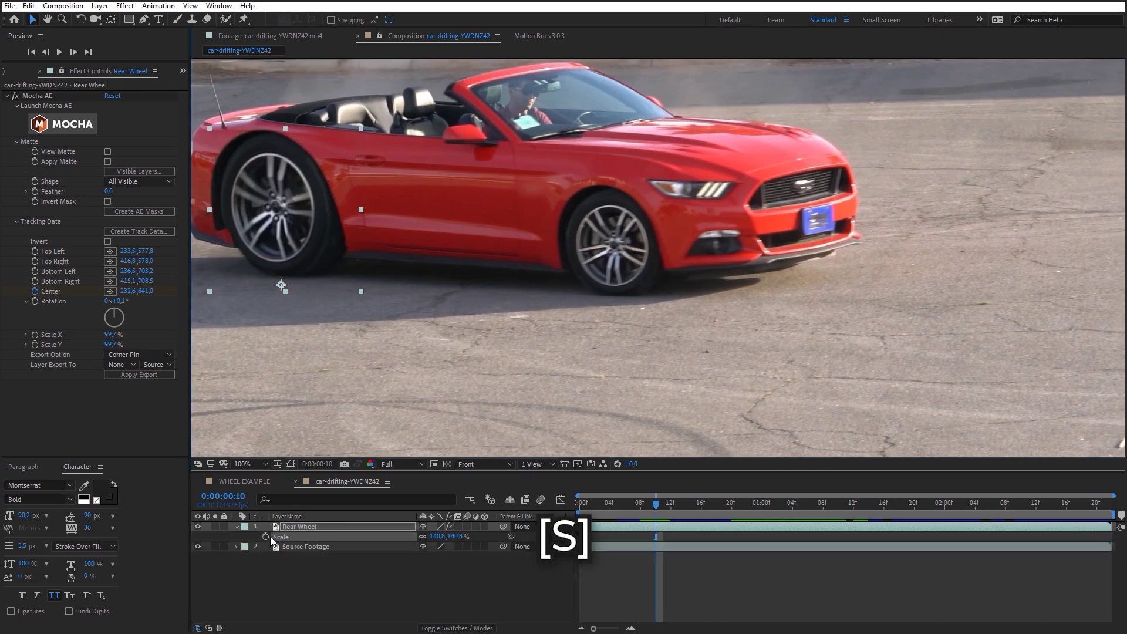
{"action": "left_click", "coordinate": [265, 536]}
{"action": "left_click", "coordinate": [437, 536]}
{"action": "type", "text": "100"}
{"action": "key", "text": "Return"}
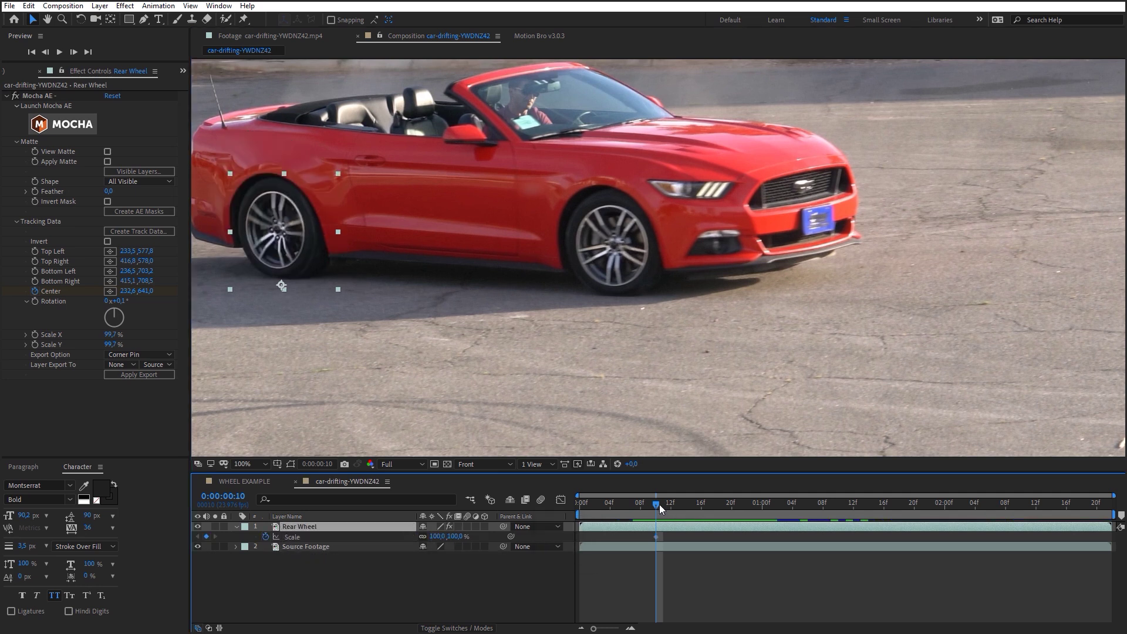
{"action": "left_click_drag", "start_coordinate": [662, 508], "coordinate": [717, 509]}
{"action": "left_click_drag", "start_coordinate": [457, 536], "coordinate": [481, 535]}
- Easy Ease both Scale keyframes, lengthen the frame 18 keyframe's incoming handle on the graph, and preview the animation
{"action": "left_click", "coordinate": [561, 500]}
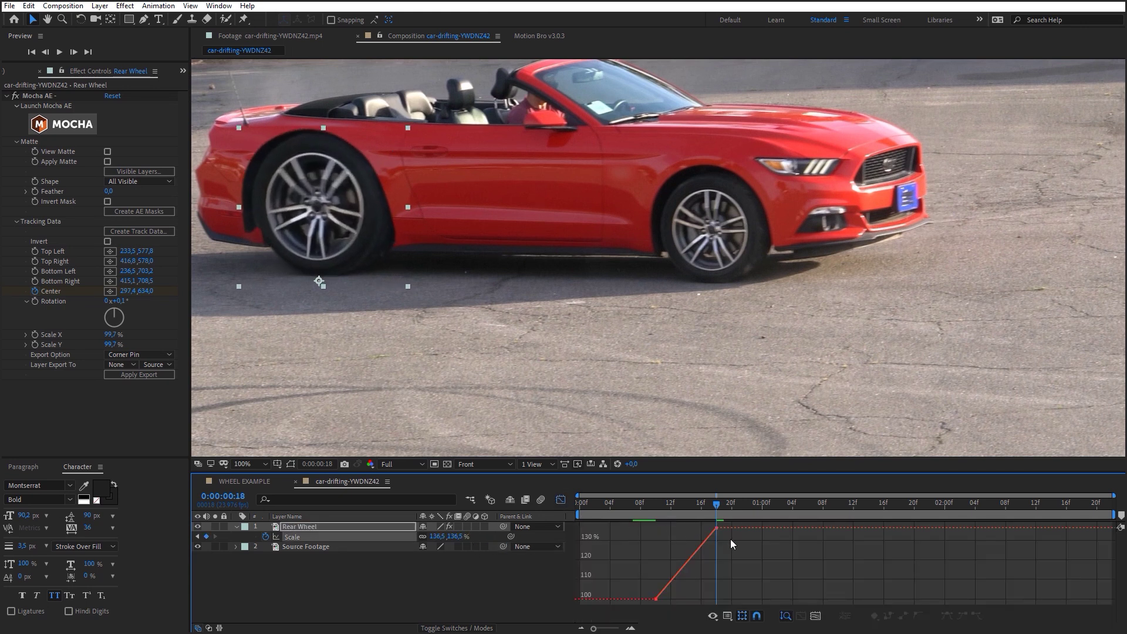
{"action": "left_click_drag", "start_coordinate": [729, 524], "coordinate": [612, 605]}
{"action": "left_click", "coordinate": [946, 615]}
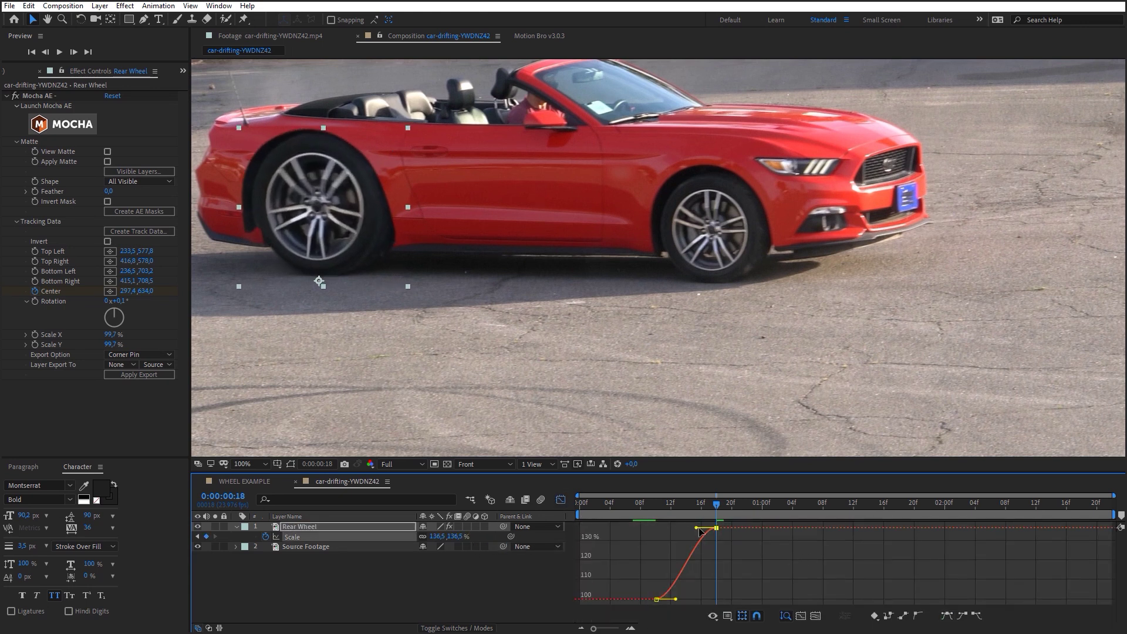
{"action": "left_click_drag", "start_coordinate": [695, 528], "coordinate": [676, 527]}
{"action": "key", "text": "shift+F3"}
{"action": "key", "text": "space"}
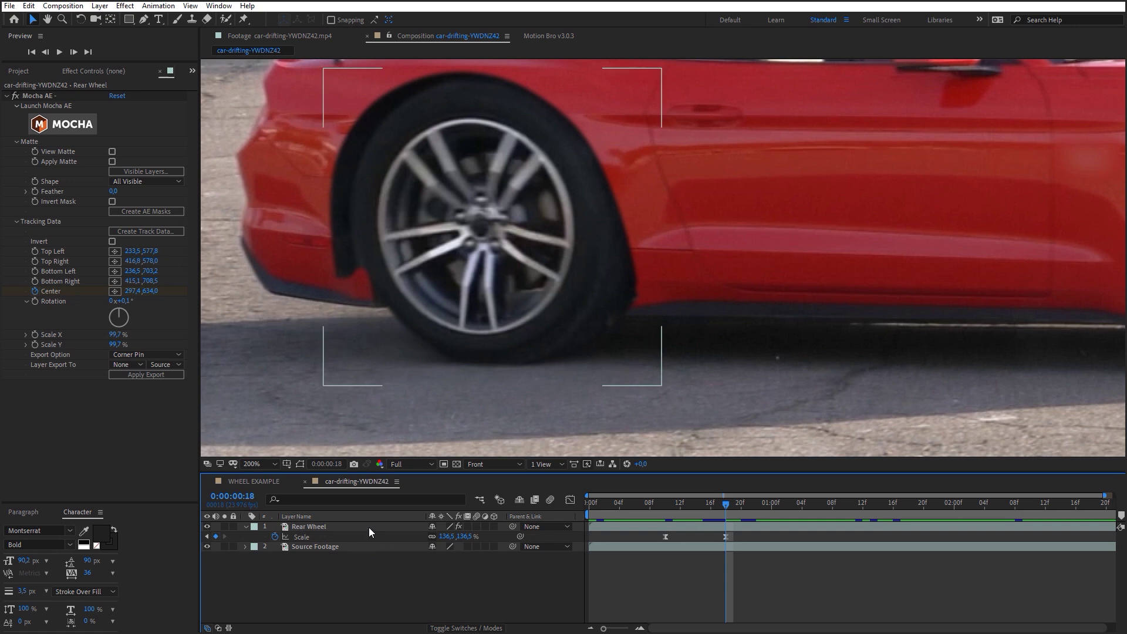
- Duplicate the Rear Wheel layer and rename the lower copy Rear Wheel Patch
{"action": "left_click", "coordinate": [368, 527]}
{"action": "key", "text": "ctrl+d"}
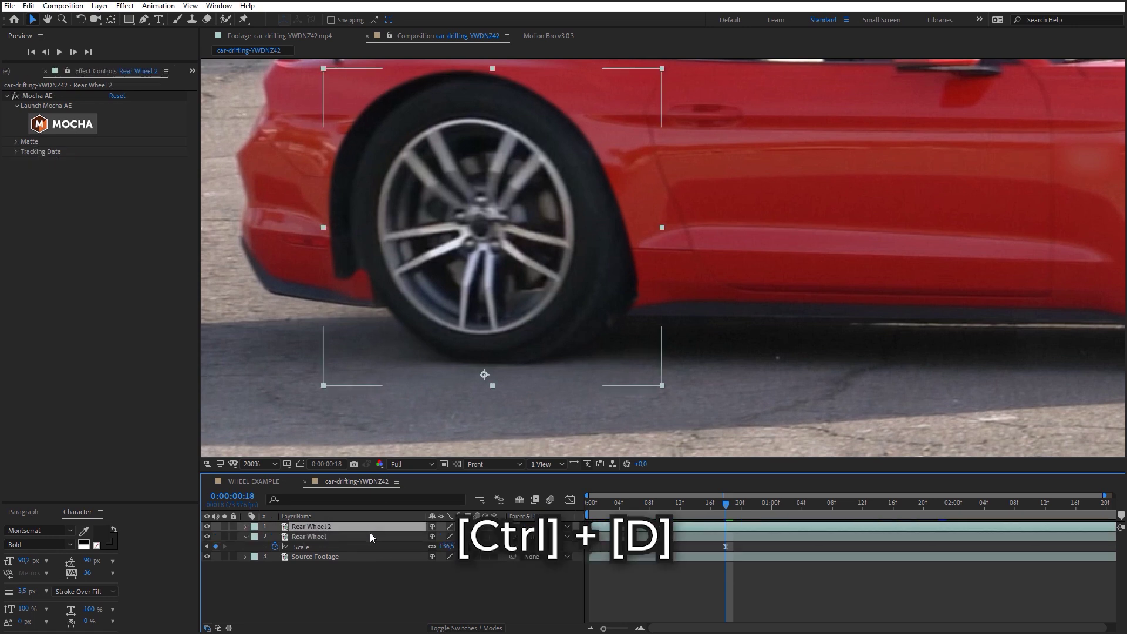
{"action": "left_click", "coordinate": [372, 536]}
{"action": "key", "text": "Return"}
{"action": "key", "text": "End"}
{"action": "key", "text": "Return"}
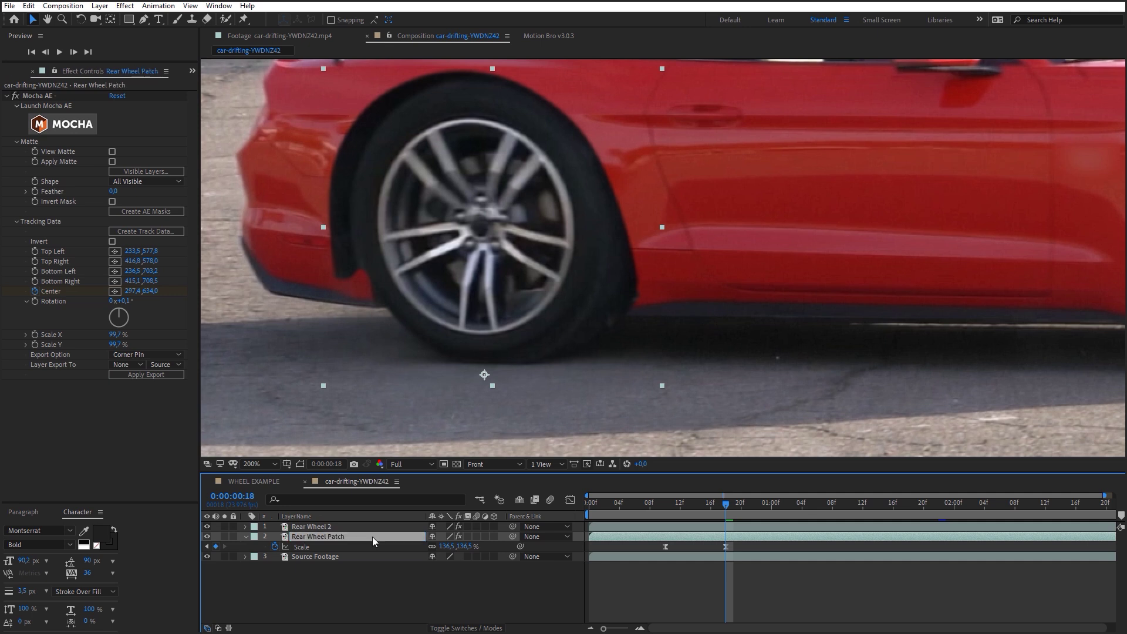
- Squash the Rear Wheel Patch layer to about 132.5 by 91% scale at frame 18 and apply the Liquify effect
{"action": "left_click_drag", "start_coordinate": [324, 69], "coordinate": [325, 103]}
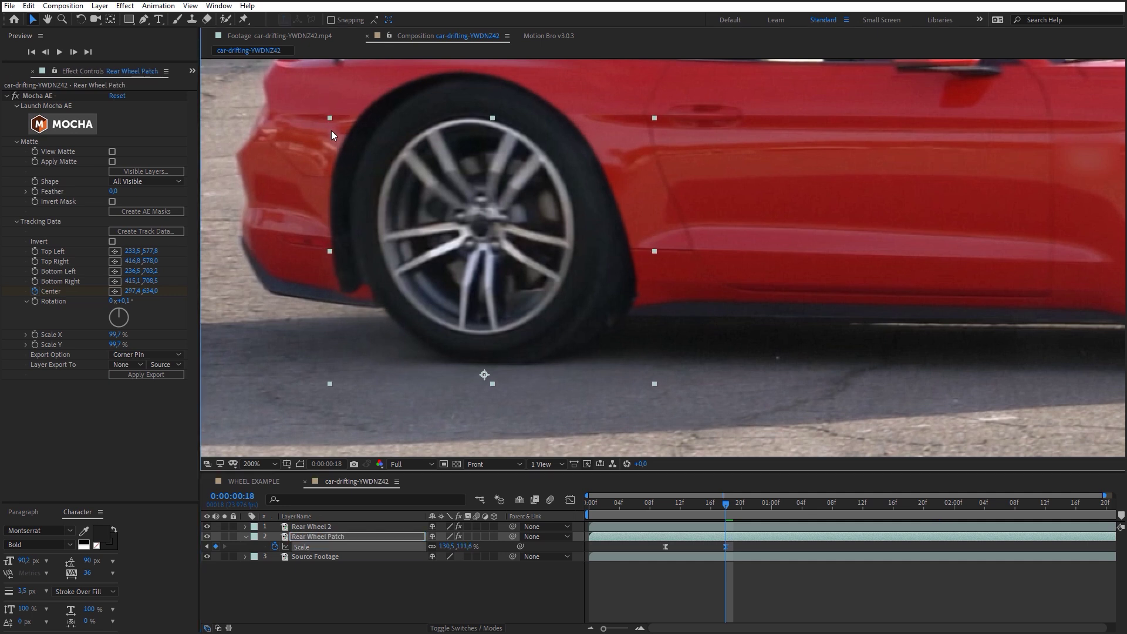
{"action": "left_click_drag", "start_coordinate": [326, 151], "coordinate": [327, 170]}
{"action": "left_click", "coordinate": [125, 5]}
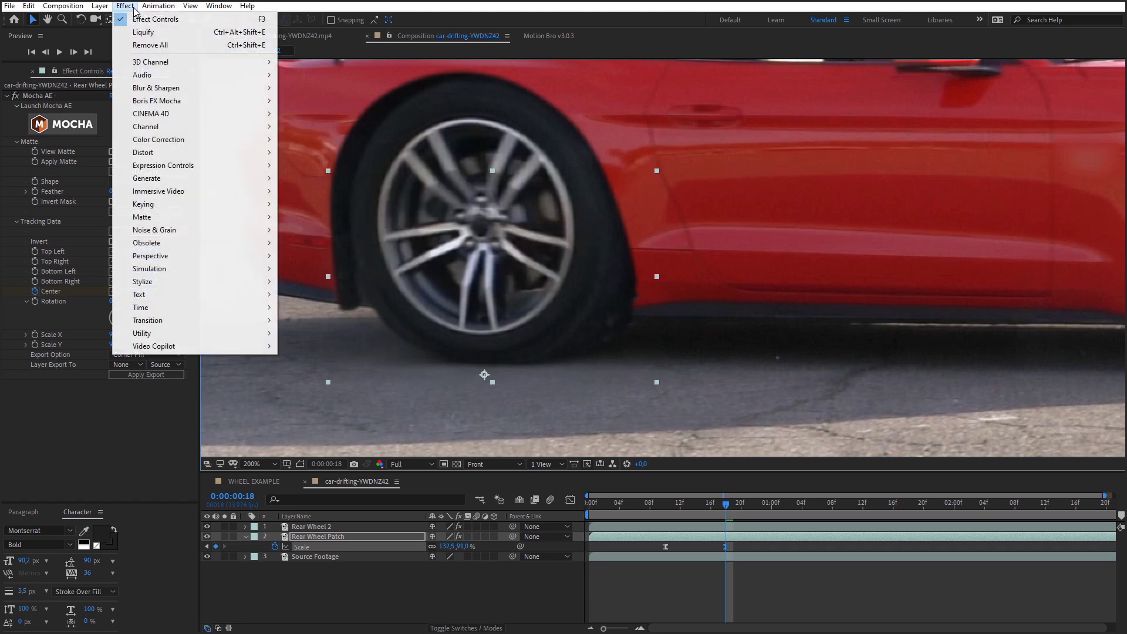
{"action": "mouse_move", "coordinate": [176, 152]}
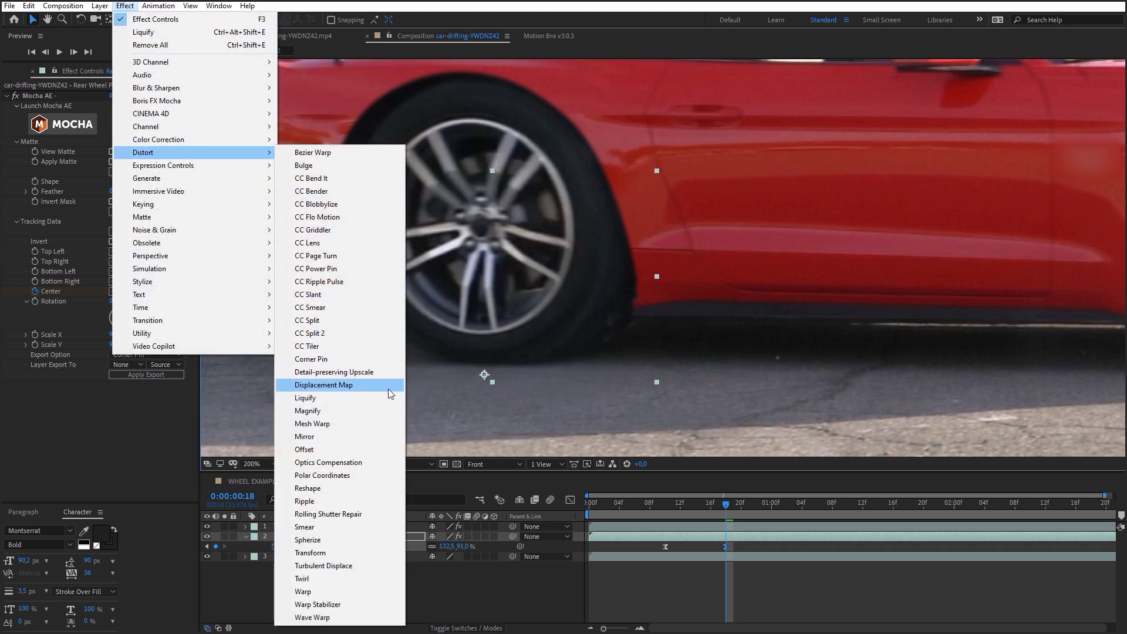
{"action": "left_click", "coordinate": [380, 398]}
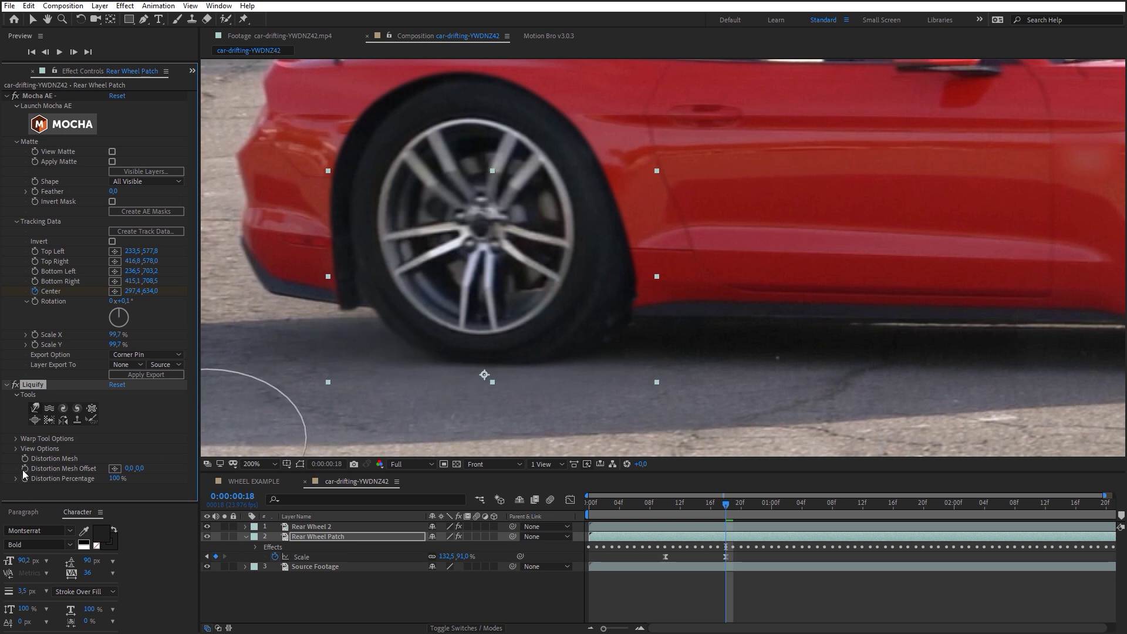
- Link Liquify's Distortion Mesh Offset to the Mocha effect's Center with an expression
{"action": "left_click", "coordinate": [25, 468], "text": "alt"}
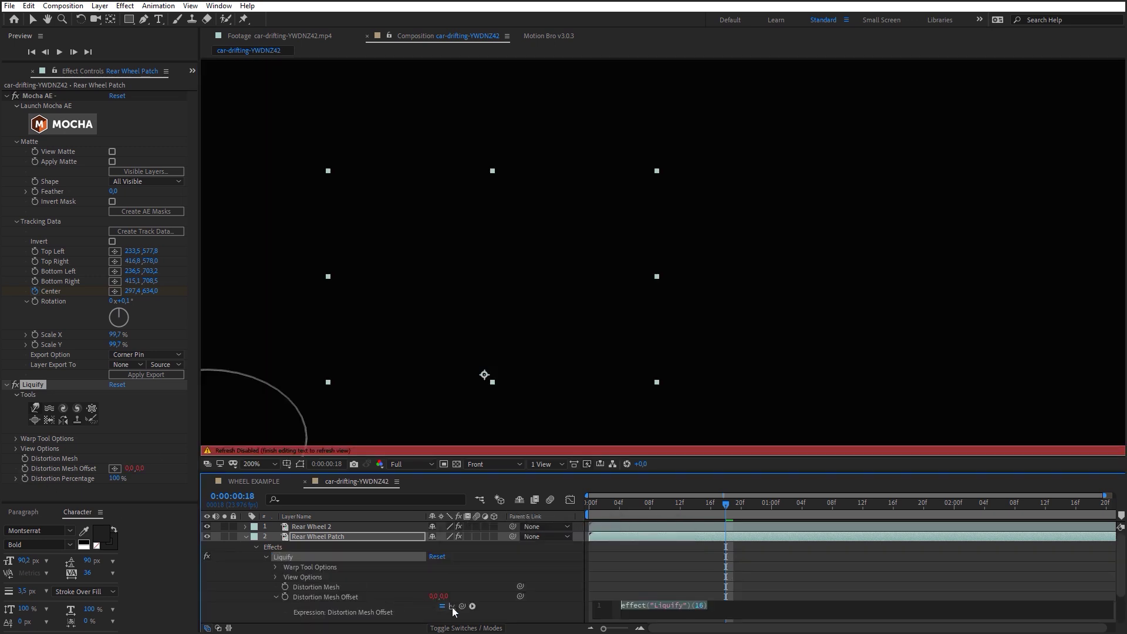
{"action": "left_click_drag", "start_coordinate": [463, 608], "coordinate": [53, 302]}
{"action": "left_click", "coordinate": [39, 320]}
- Warp the body edge beside the rear wheel with Liquify's Warp tool and scrub the timeline to check the patch
{"action": "left_click", "coordinate": [36, 407]}
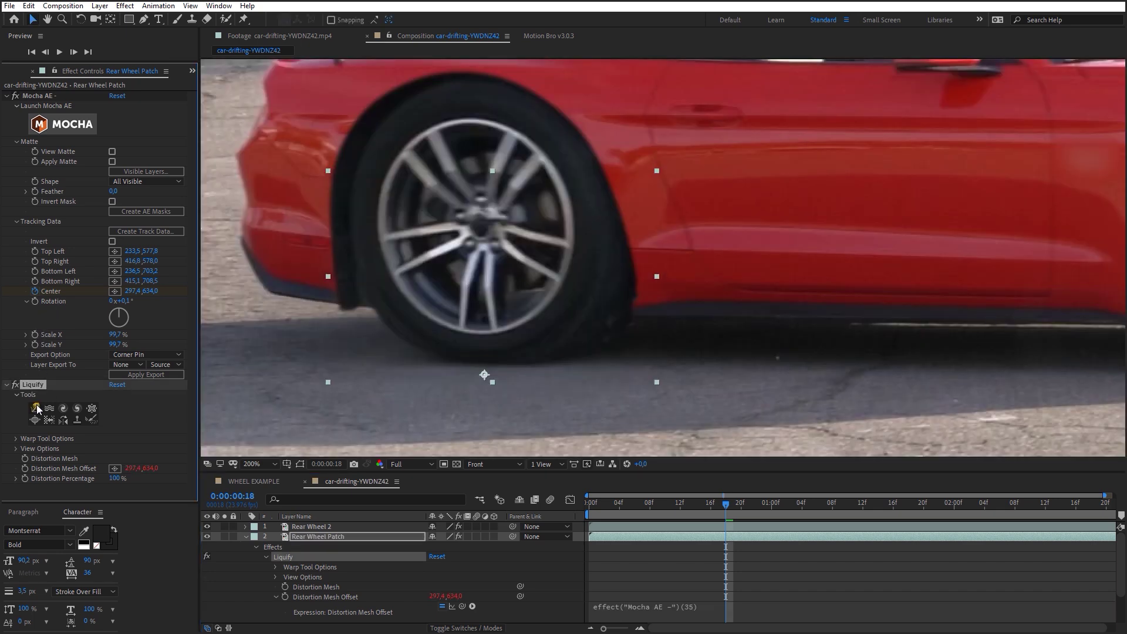
{"action": "key", "text": "ctrl"}
{"action": "left_click_drag", "start_coordinate": [328, 302], "coordinate": [302, 310], "text": "ctrl"}
{"action": "mouse_move", "coordinate": [368, 292]}
{"action": "left_mouse_down"}
{"action": "mouse_move", "coordinate": [393, 287]}
{"action": "mouse_move", "coordinate": [385, 293]}
{"action": "mouse_move", "coordinate": [383, 276]}
{"action": "left_mouse_up"}
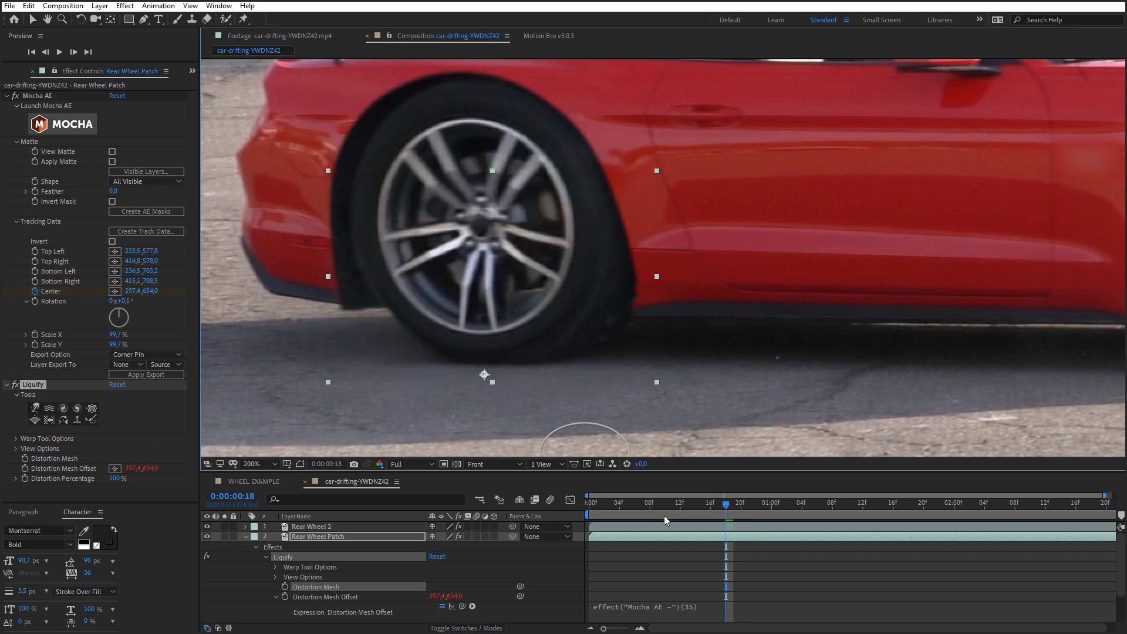
{"action": "key", "text": "comma"}
{"action": "key", "text": "v"}
{"action": "left_click_drag", "start_coordinate": [756, 514], "coordinate": [736, 528]}
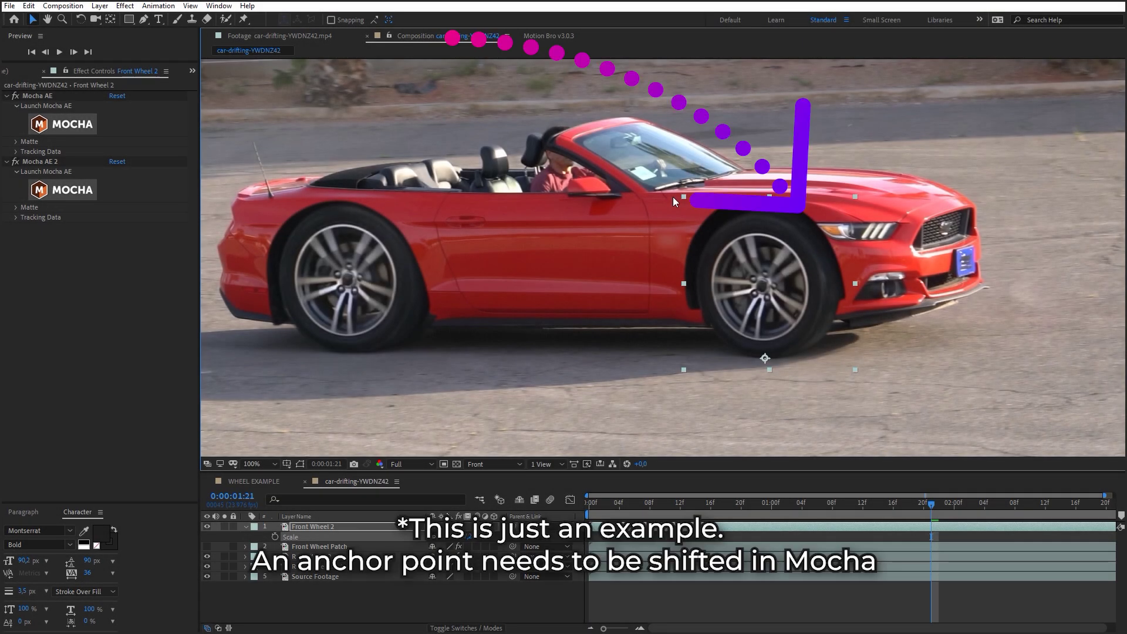
- Shift the Front Wheel 2 layer's anchor point from under the wheel toward the car's front
{"action": "key", "text": "y"}
{"action": "left_click_drag", "start_coordinate": [764, 358], "coordinate": [844, 364]}
- Open the front wheel's Mocha, show the Wheel Track layer's surface, and shift it toward the car's front
{"action": "left_click", "coordinate": [69, 123]}
{"action": "left_click", "coordinate": [116, 108]}
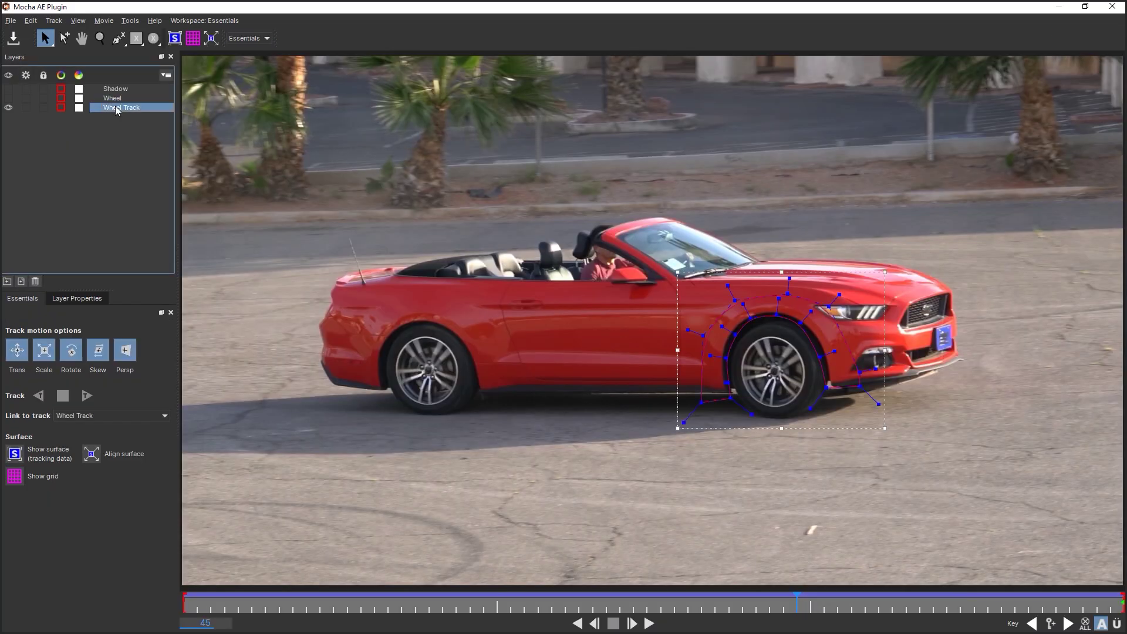
{"action": "left_click", "coordinate": [176, 42]}
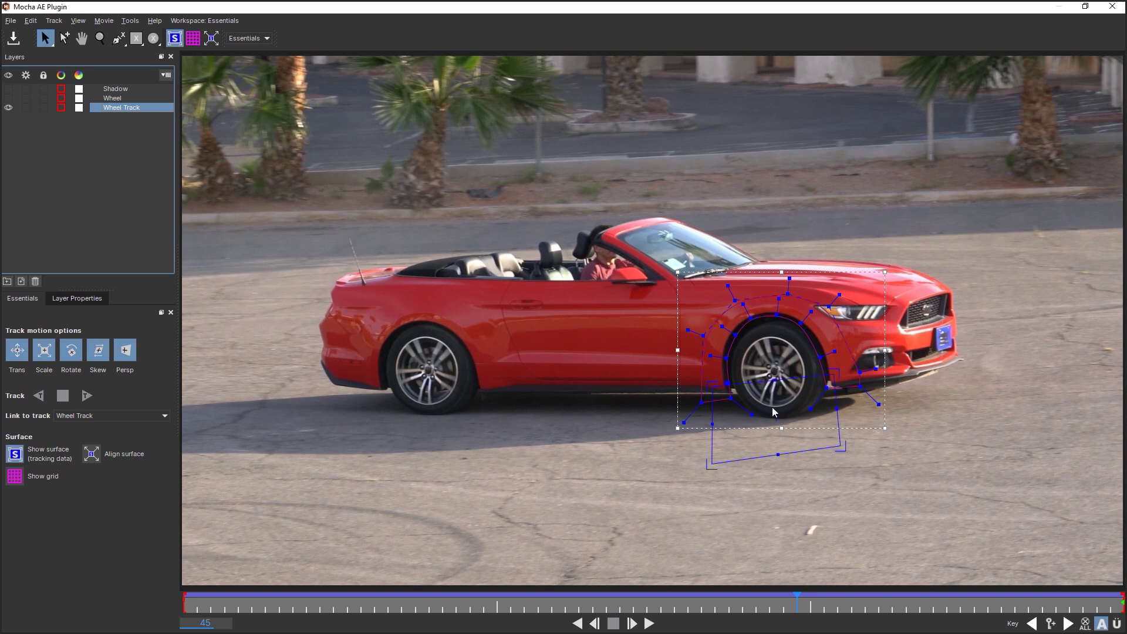
{"action": "left_click_drag", "start_coordinate": [779, 412], "coordinate": [827, 411]}
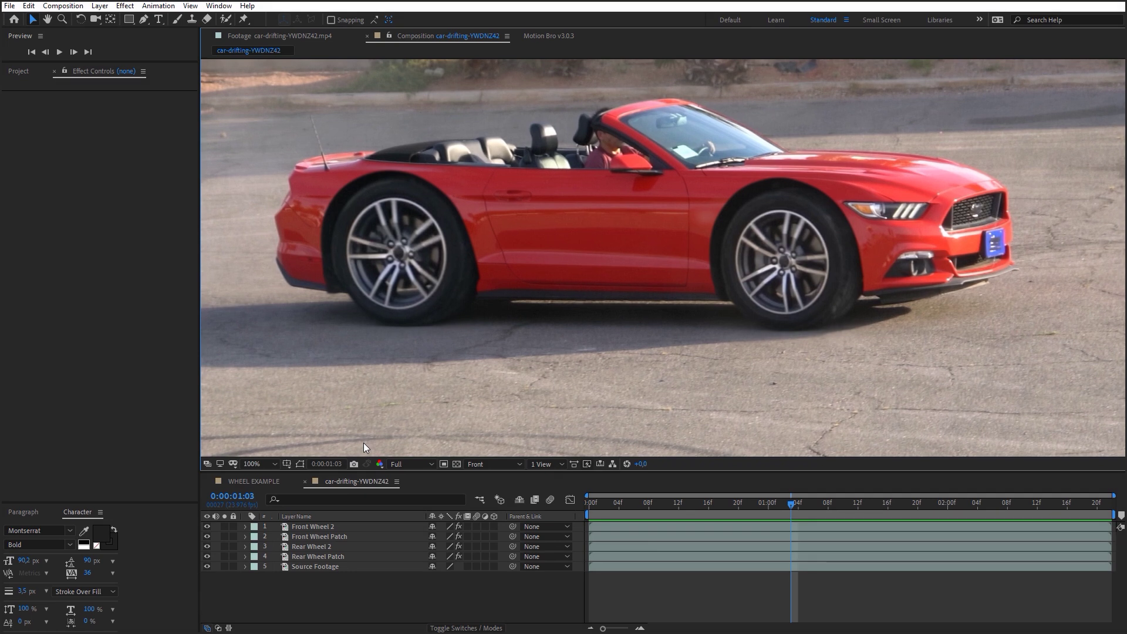
- Add an adjustment layer directly above Source Footage and name it Rear Bend
{"action": "left_click", "coordinate": [100, 6]}
{"action": "mouse_move", "coordinate": [168, 19]}
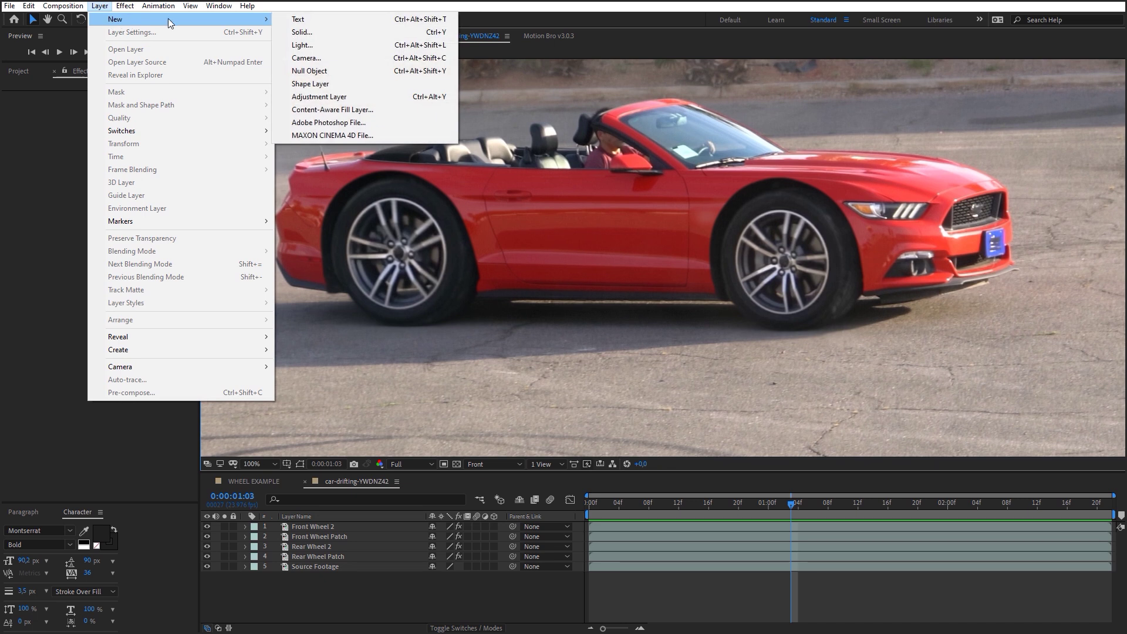
{"action": "left_click", "coordinate": [310, 97]}
{"action": "left_click_drag", "start_coordinate": [357, 527], "coordinate": [371, 570]}
{"action": "key", "text": "Return"}
{"action": "type", "text": "Rear Bend"}
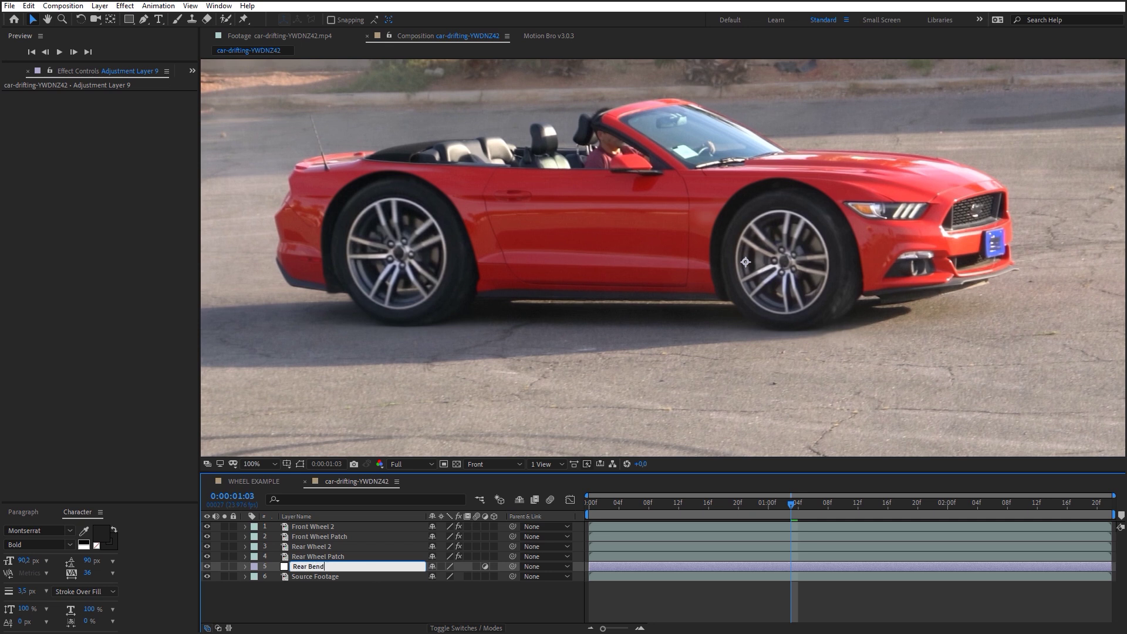
{"action": "key", "text": "Return"}
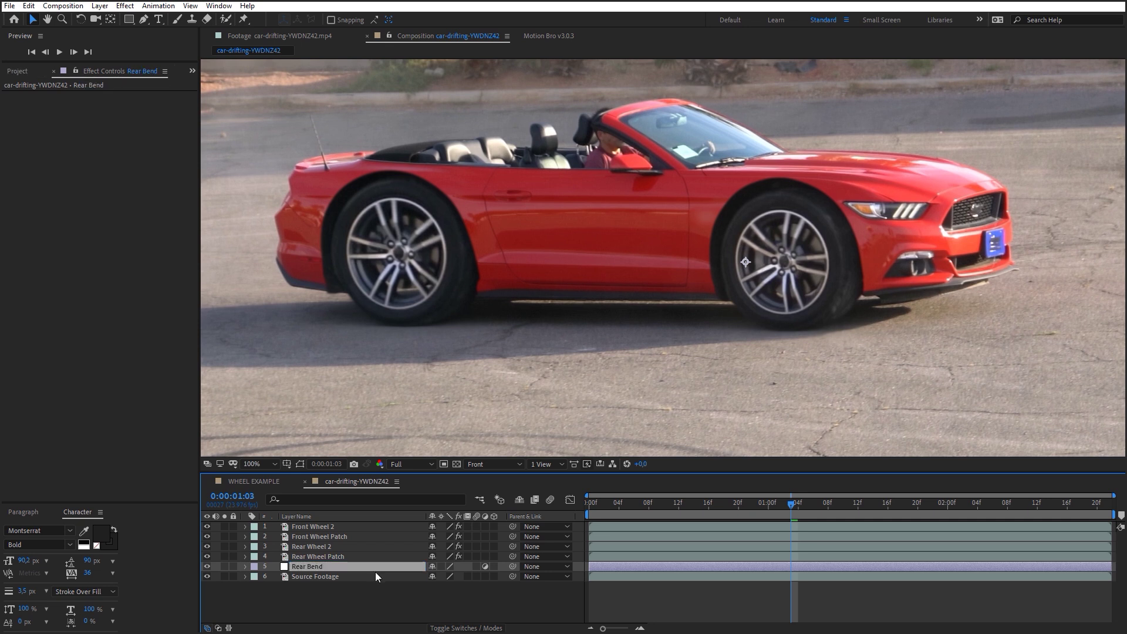
- Apply the Bulge effect to Rear Bend, centre it on the rear wheel, and adjust its size to surround the wheel
{"action": "left_click", "coordinate": [130, 9]}
{"action": "mouse_move", "coordinate": [178, 153]}
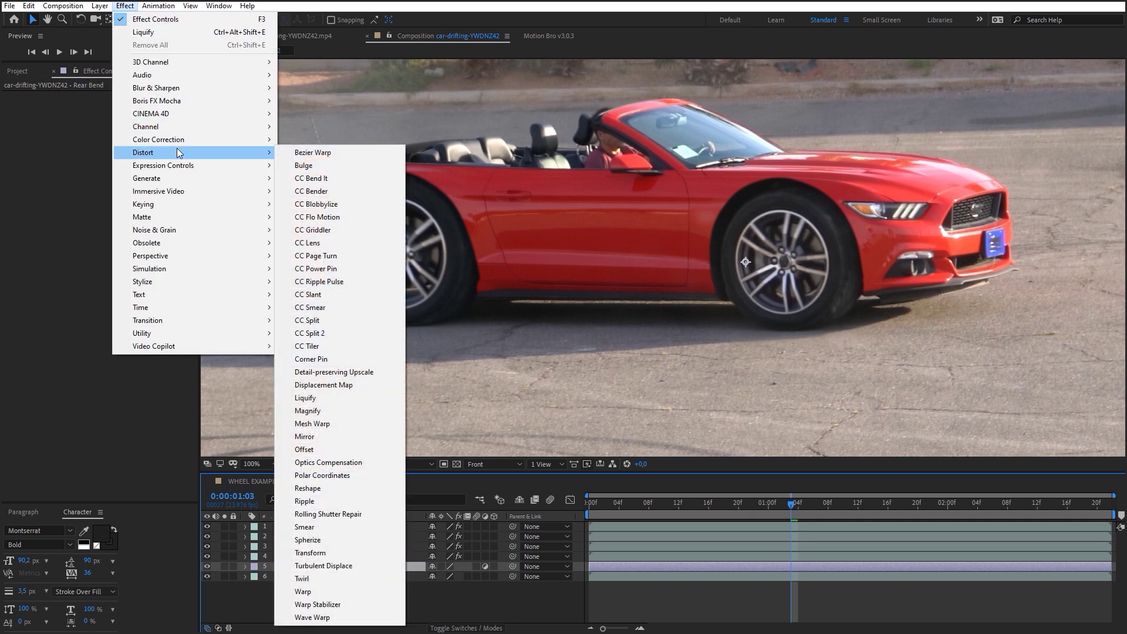
{"action": "left_click", "coordinate": [303, 166]}
{"action": "left_click_drag", "start_coordinate": [755, 252], "coordinate": [310, 138]}
{"action": "left_click_drag", "start_coordinate": [113, 144], "coordinate": [139, 135]}
{"action": "mouse_move", "coordinate": [780, 504]}
{"action": "left_mouse_down"}
{"action": "mouse_move", "coordinate": [944, 514]}
{"action": "mouse_move", "coordinate": [792, 510]}
{"action": "left_mouse_up"}
- Add a null object above Rear Bend and name it Real Wheel Null
{"action": "left_click", "coordinate": [100, 6]}
{"action": "mouse_move", "coordinate": [117, 20]}
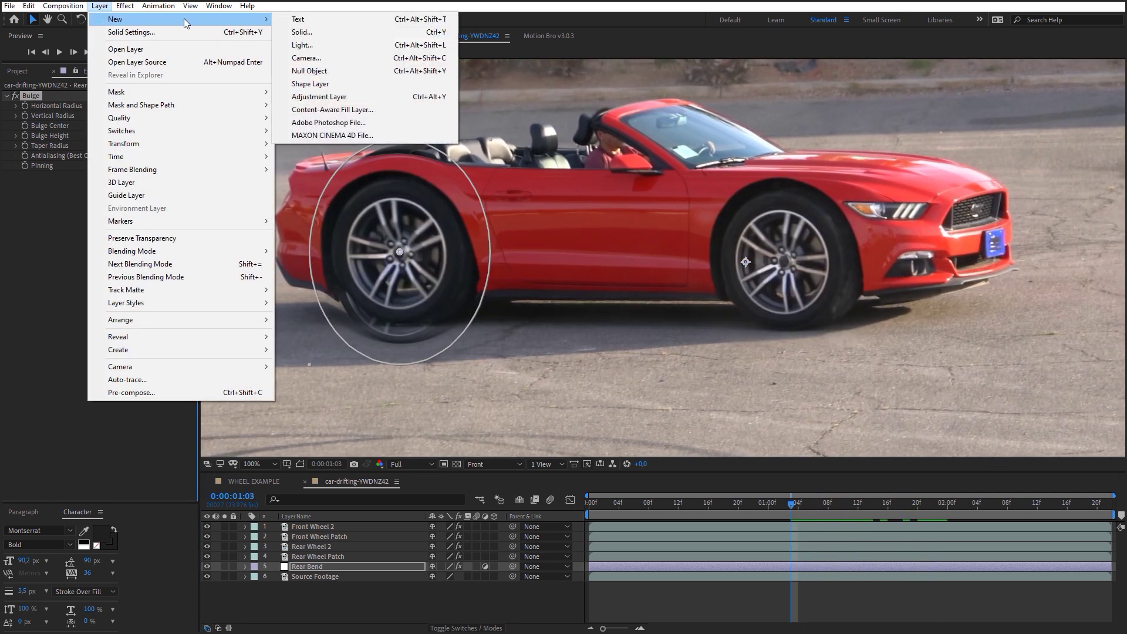
{"action": "left_click", "coordinate": [346, 70]}
{"action": "key", "text": "Return"}
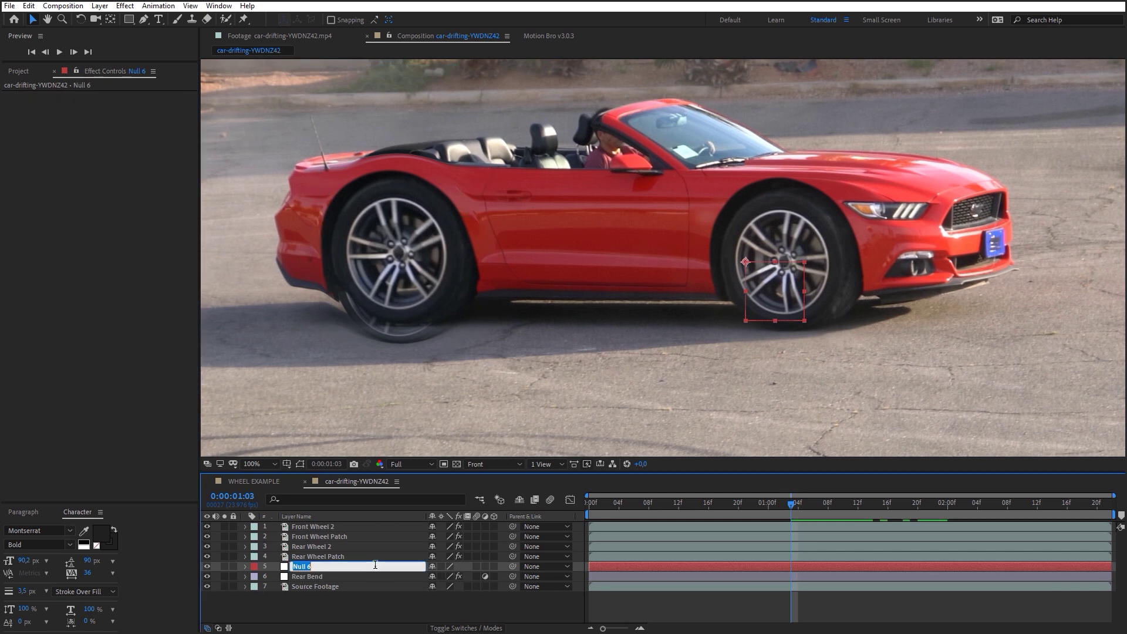
{"action": "type", "text": "Real Wheel"}
{"action": "key", "text": "Return"}
- Duplicate the Mocha AE effect on the Rear Wheel 2 layer
{"action": "left_click", "coordinate": [341, 546]}
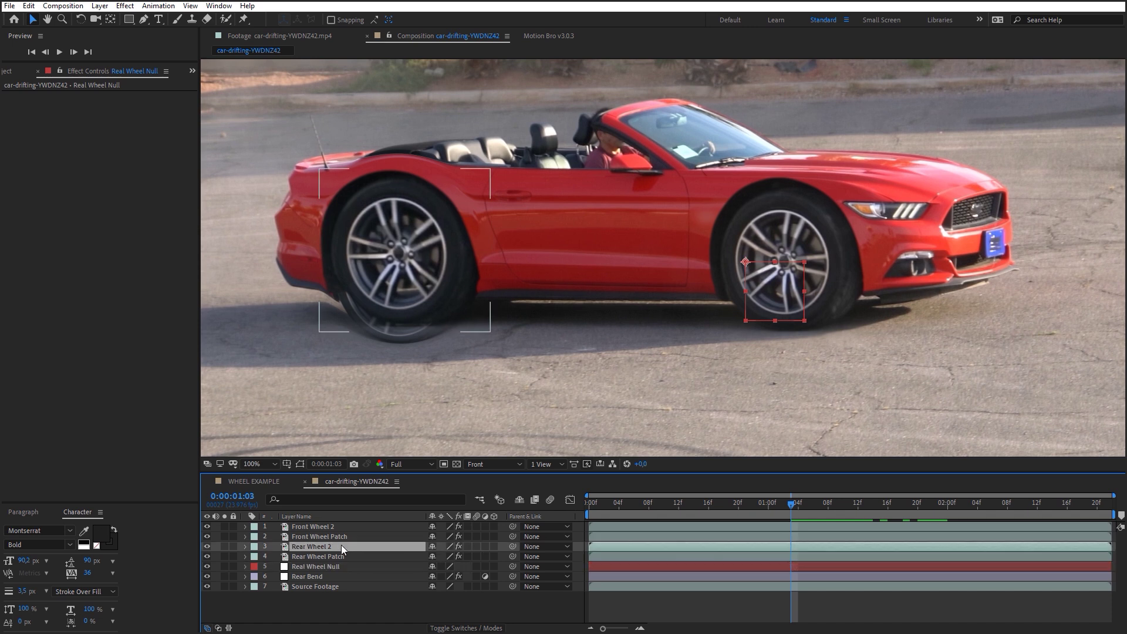
{"action": "left_click", "coordinate": [51, 98]}
{"action": "key", "text": "ctrl+d"}
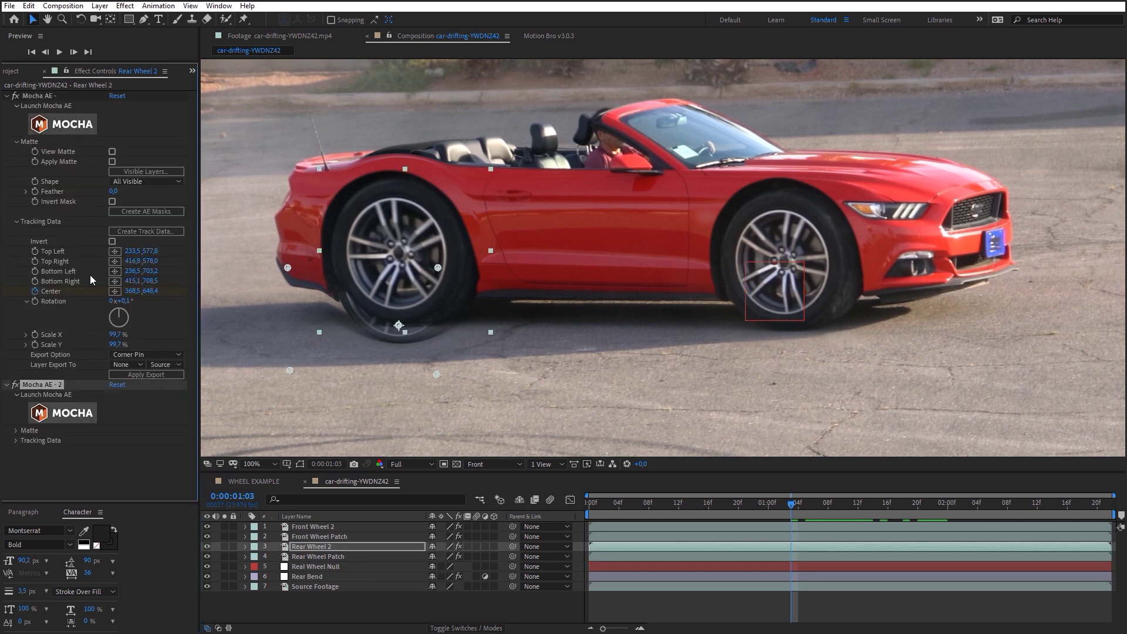
- Open the duplicated Mocha AE effect, delete the Shadow Mask and Wheel Mask layers, and make the Wheel Track layer visible and selected
{"action": "left_click", "coordinate": [88, 414]}
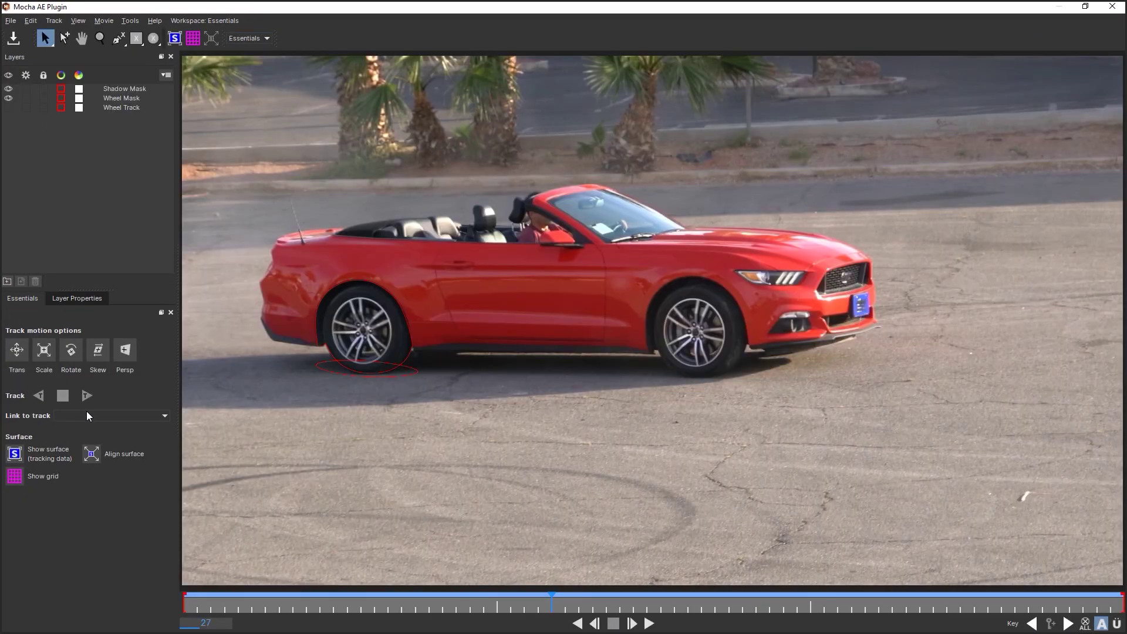
{"action": "left_click", "coordinate": [132, 89]}
{"action": "left_click", "coordinate": [121, 98], "text": "shift"}
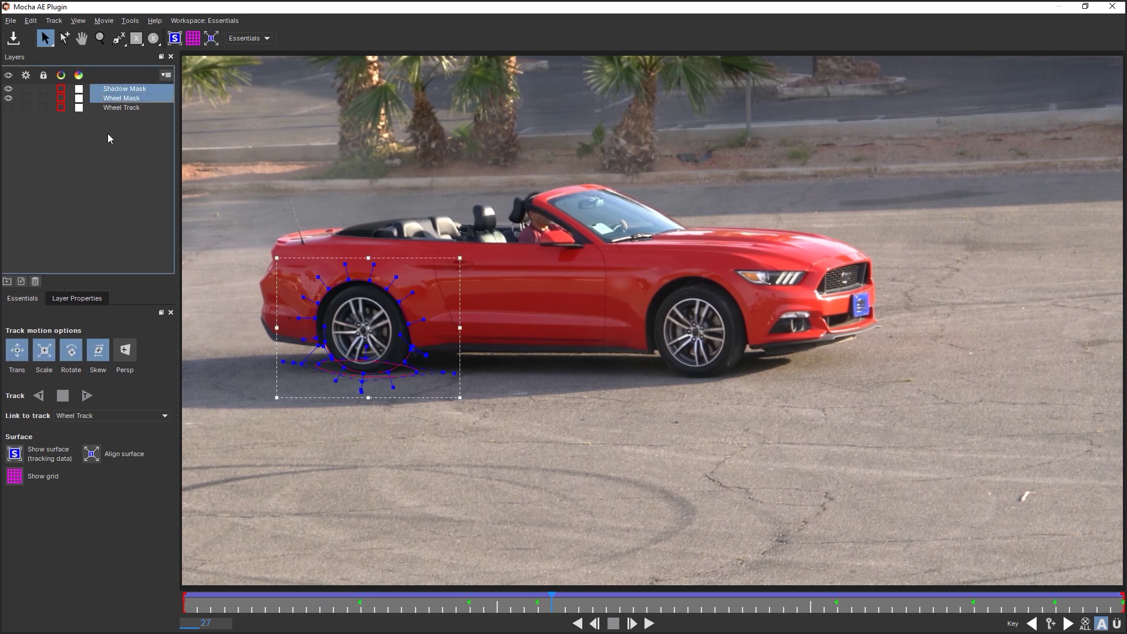
{"action": "left_click", "coordinate": [35, 281]}
{"action": "left_click", "coordinate": [12, 90]}
{"action": "left_click", "coordinate": [103, 89]}
- Show the Wheel Track surface, move it up over the rear wheel's centre, and close Mocha with the changes saved
{"action": "left_click", "coordinate": [175, 37]}
{"action": "left_click_drag", "start_coordinate": [298, 7], "coordinate": [813, 55]}
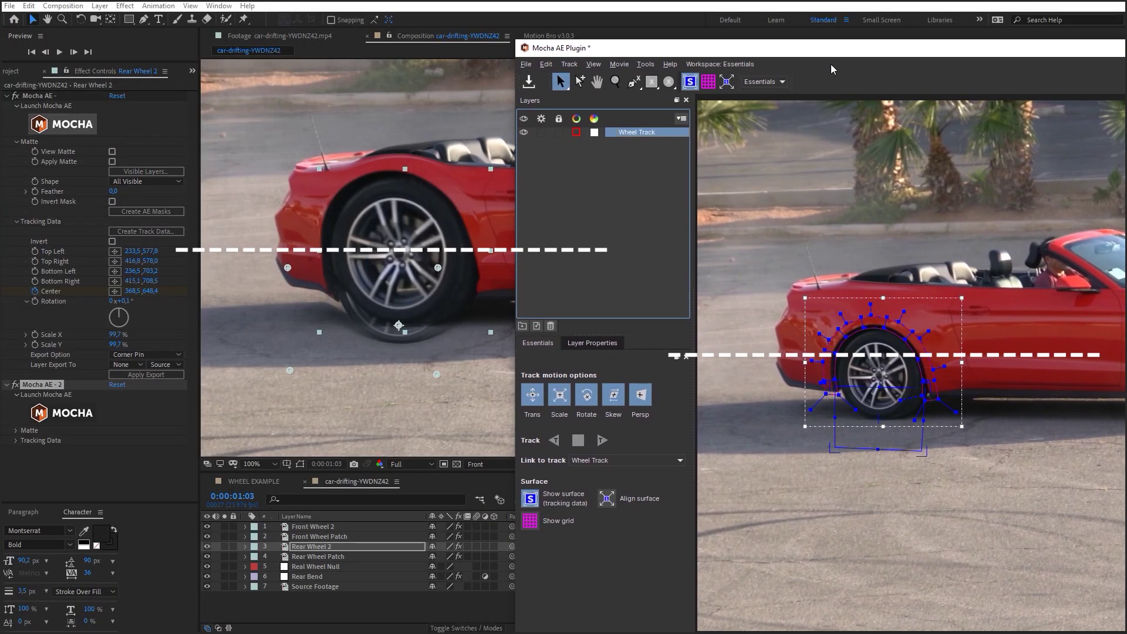
{"action": "left_click_drag", "start_coordinate": [880, 418], "coordinate": [876, 359]}
{"action": "left_click_drag", "start_coordinate": [1070, 48], "coordinate": [781, 2]}
{"action": "left_click", "coordinate": [1111, 7]}
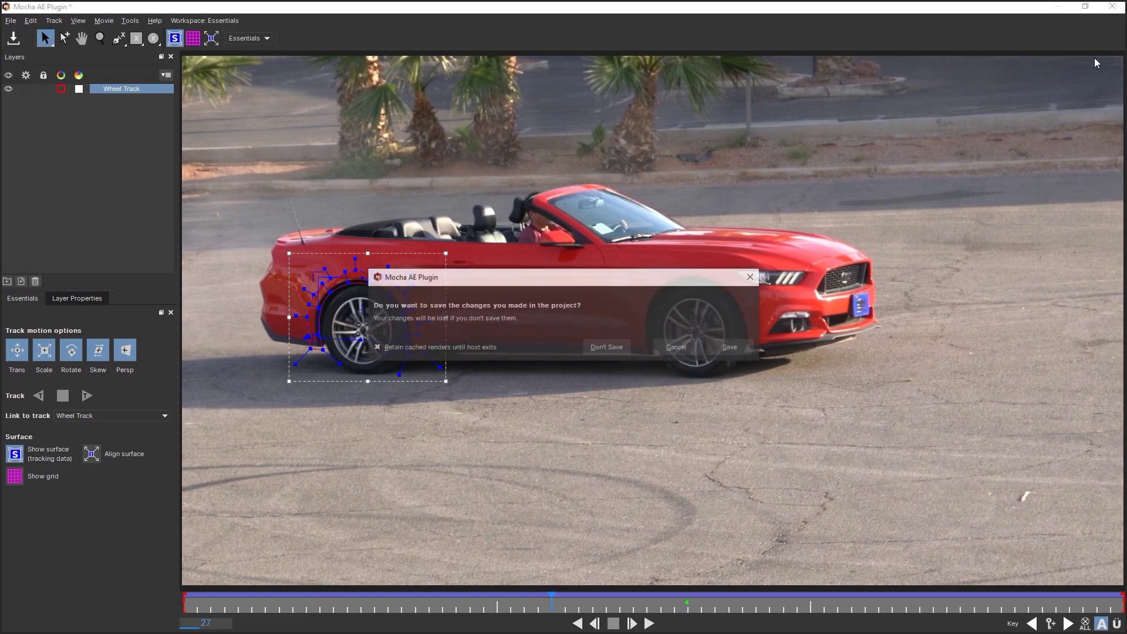
{"action": "left_click", "coordinate": [750, 347]}
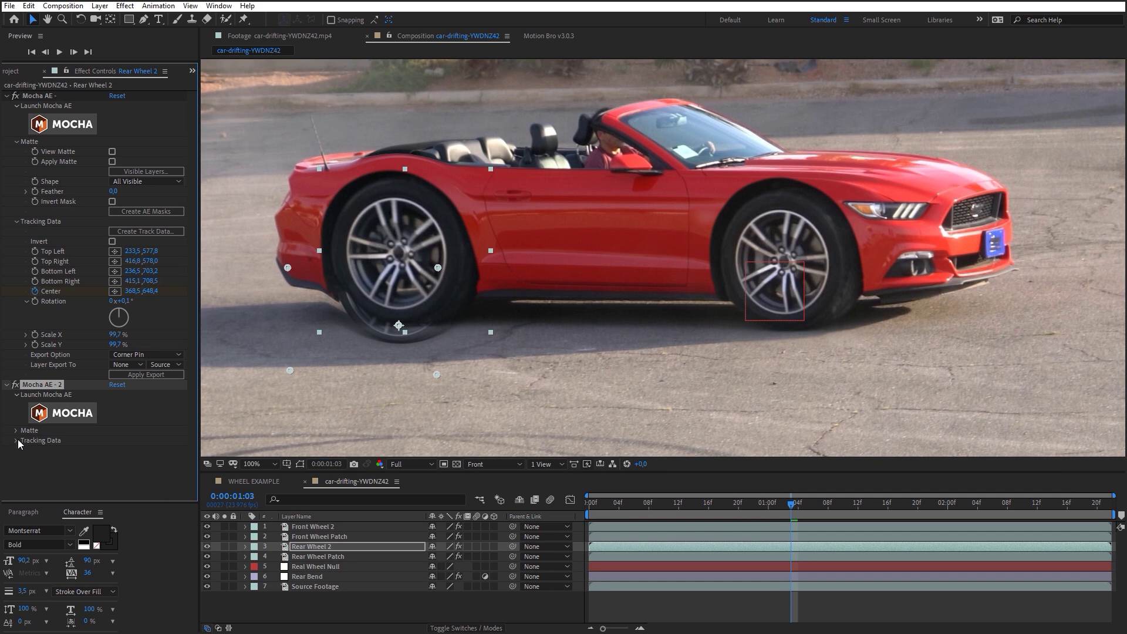
- Create track data in the second Mocha AE effect and export it as Transform to Real Wheel Null
{"action": "left_click", "coordinate": [16, 441]}
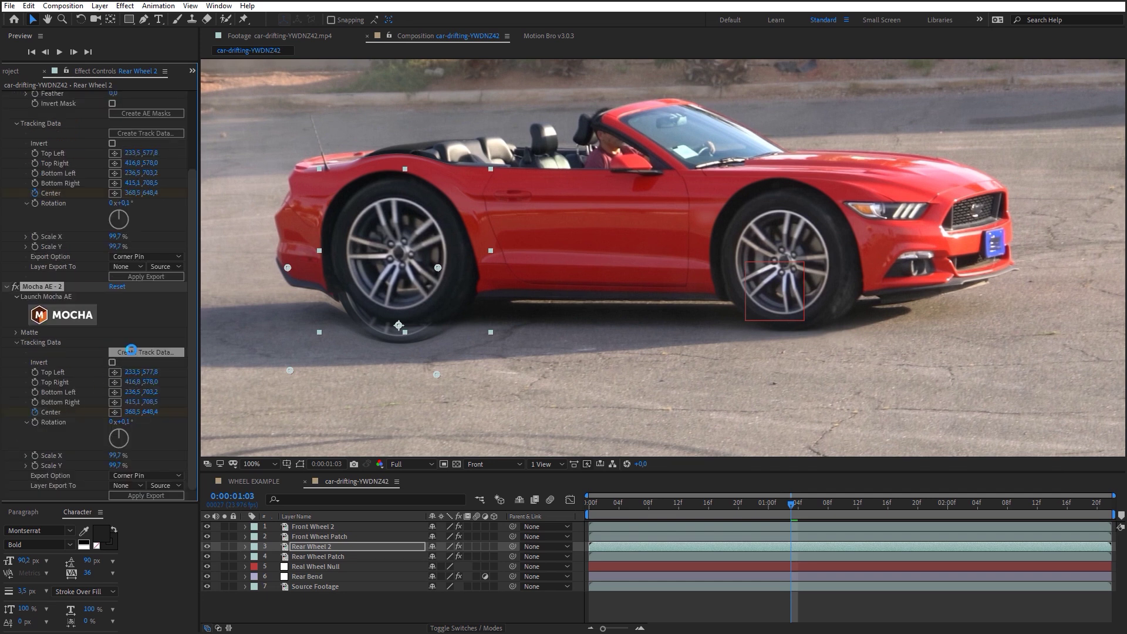
{"action": "left_click", "coordinate": [130, 350]}
{"action": "left_click", "coordinate": [592, 322]}
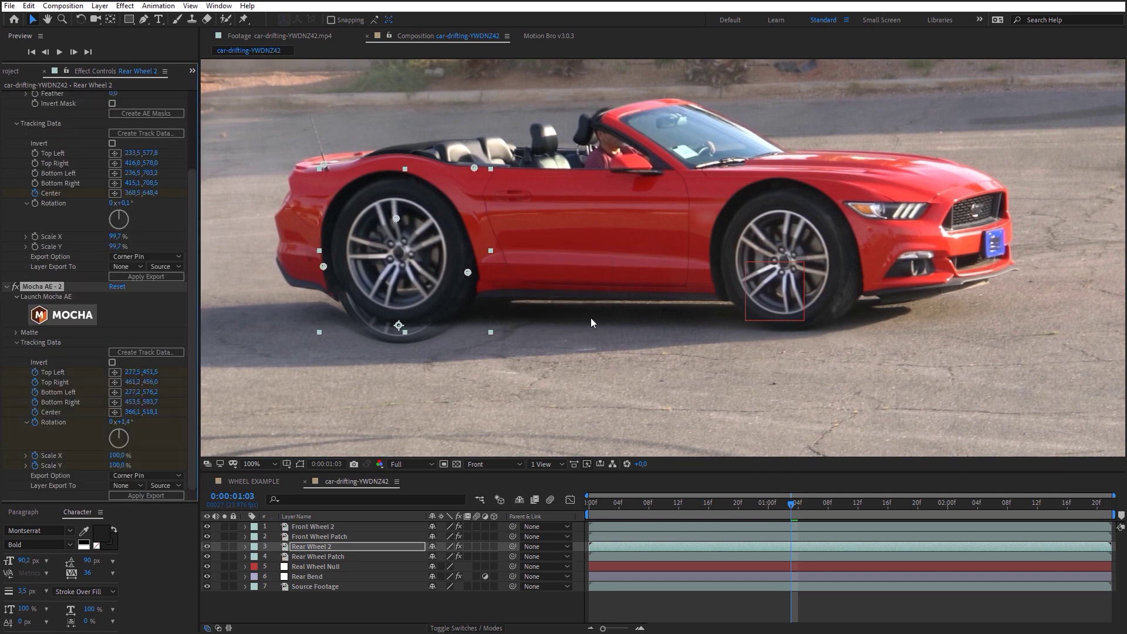
{"action": "left_click", "coordinate": [155, 476]}
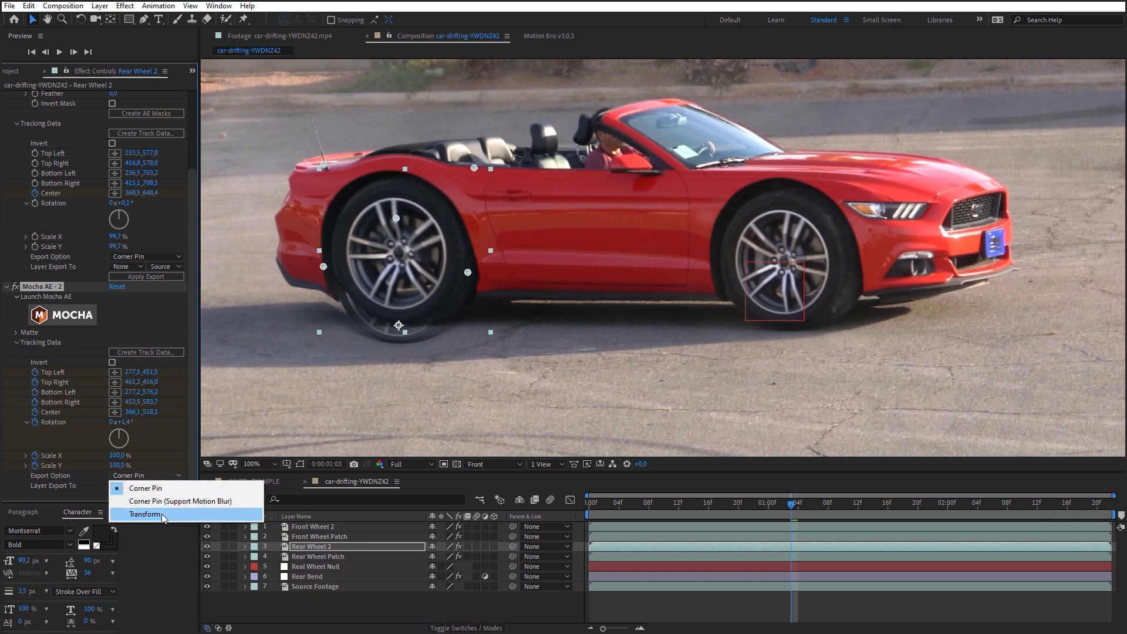
{"action": "left_click", "coordinate": [156, 515]}
{"action": "left_click", "coordinate": [135, 486]}
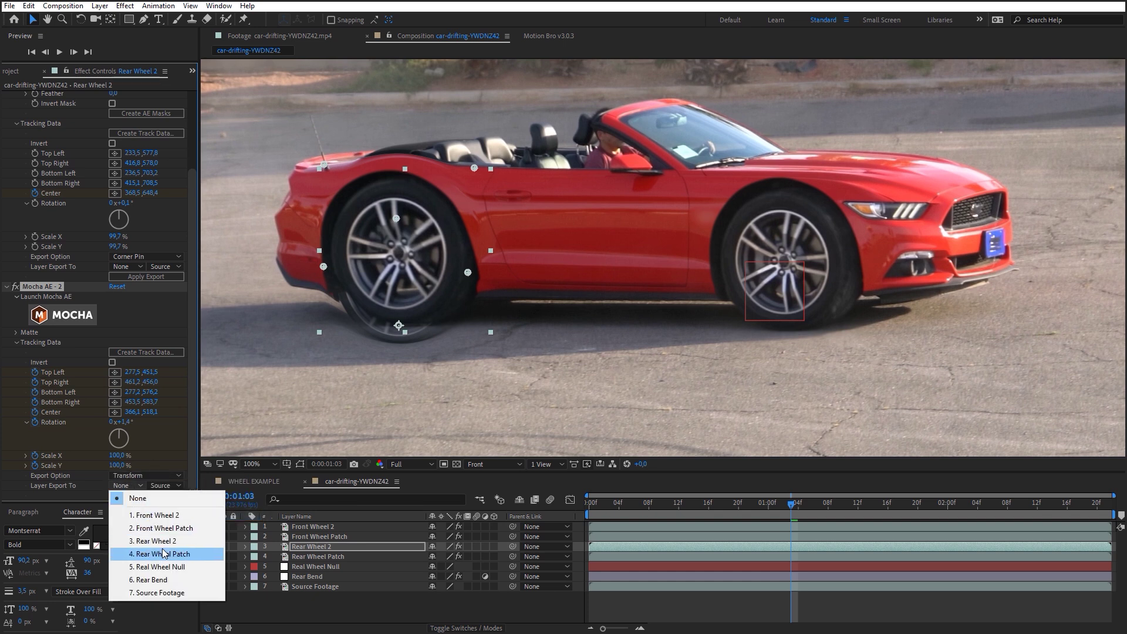
{"action": "left_click", "coordinate": [161, 567]}
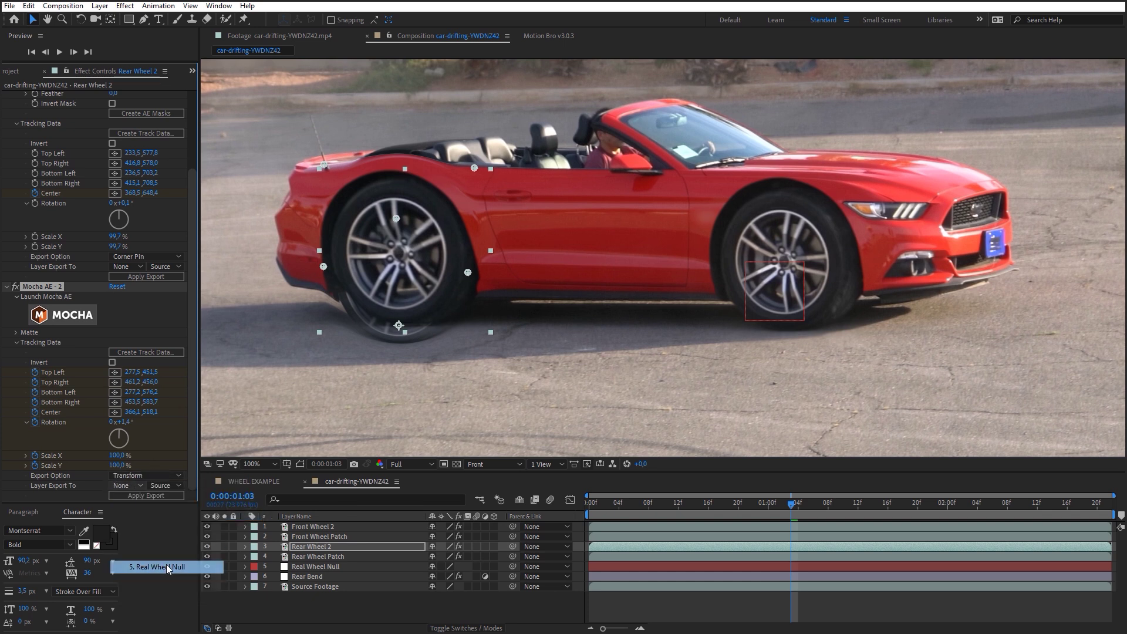
{"action": "left_click", "coordinate": [154, 499]}
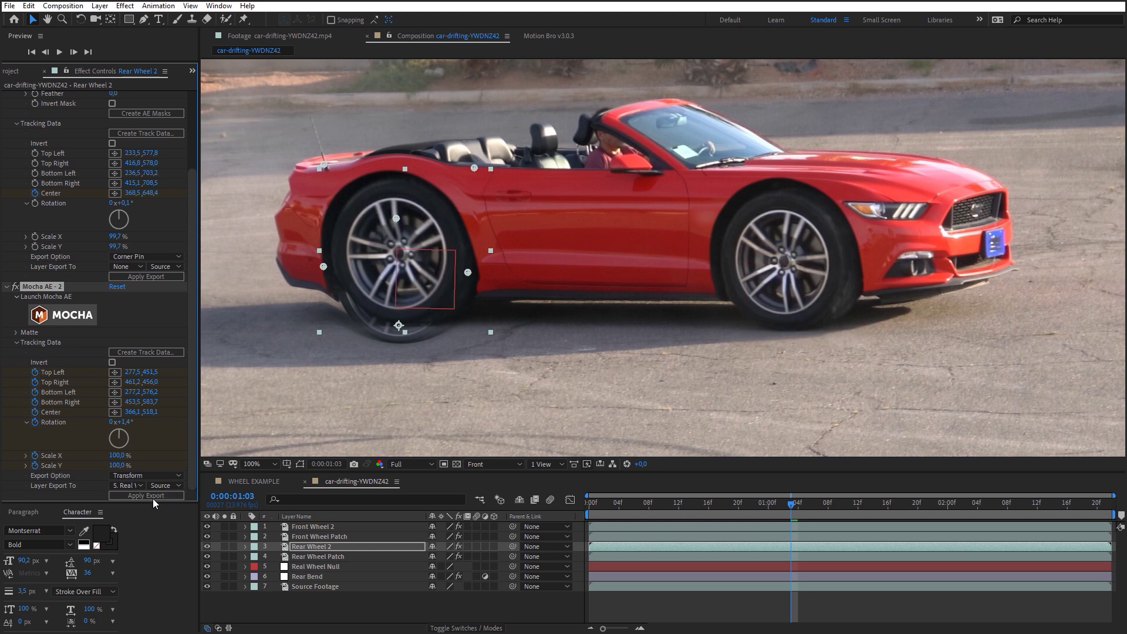
- Link Rear Bend's Bulge Center to Real Wheel Null's Position with an expression and check the bulge at 0:00:00:17
{"action": "left_click", "coordinate": [296, 577]}
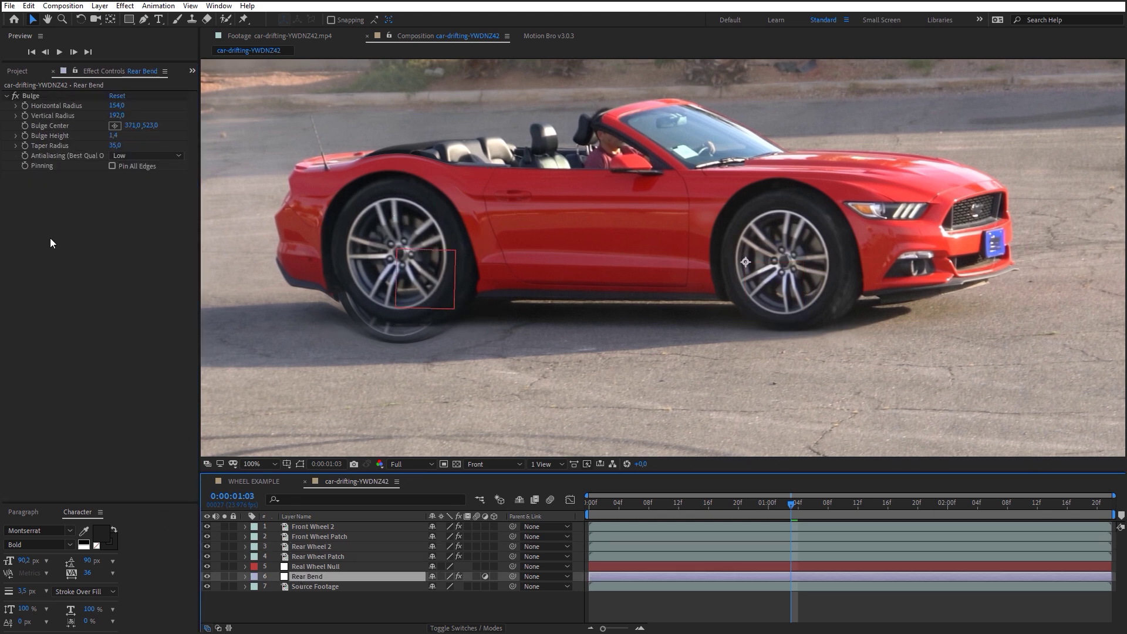
{"action": "left_click", "coordinate": [27, 128], "text": "alt"}
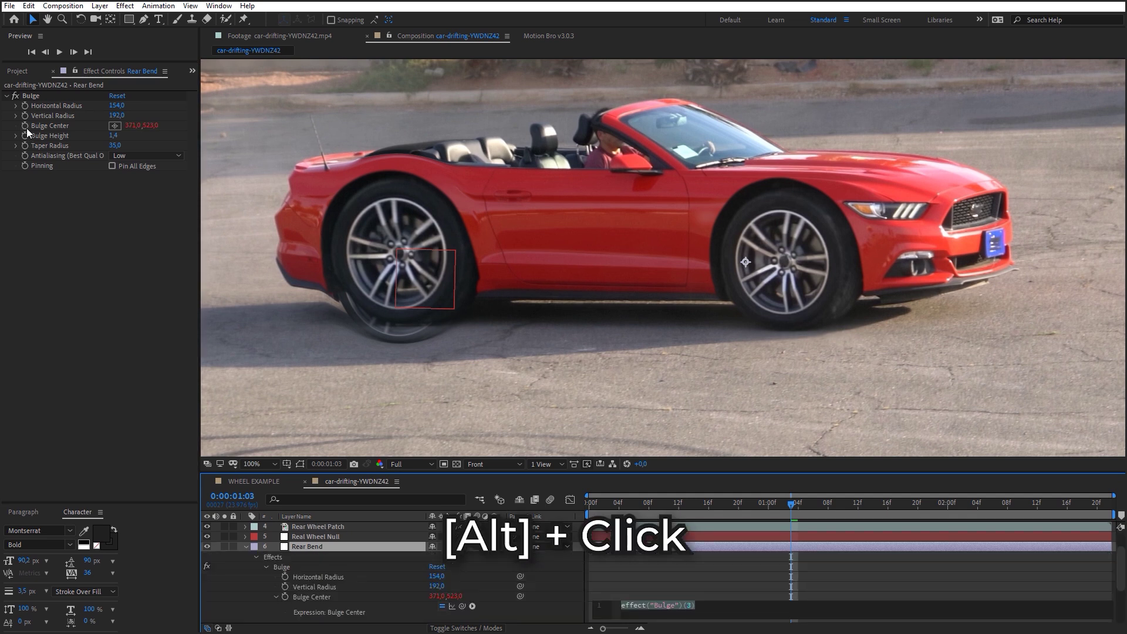
{"action": "left_click", "coordinate": [350, 536]}
{"action": "key", "text": "p"}
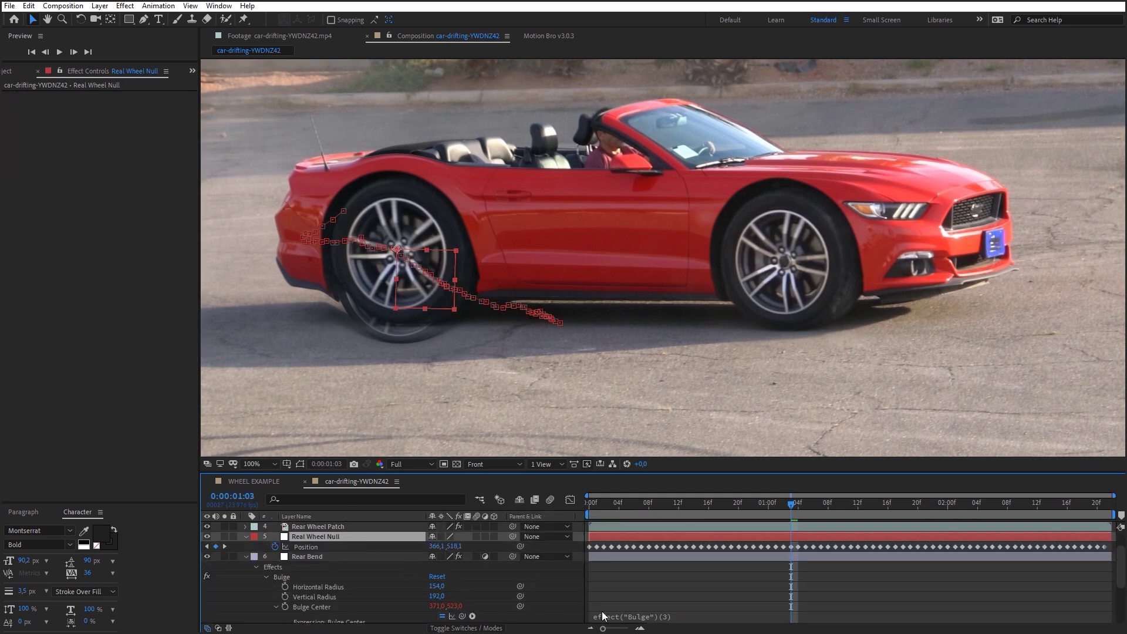
{"action": "left_click", "coordinate": [608, 617]}
{"action": "left_click_drag", "start_coordinate": [472, 616], "coordinate": [302, 543]}
{"action": "left_click", "coordinate": [319, 573]}
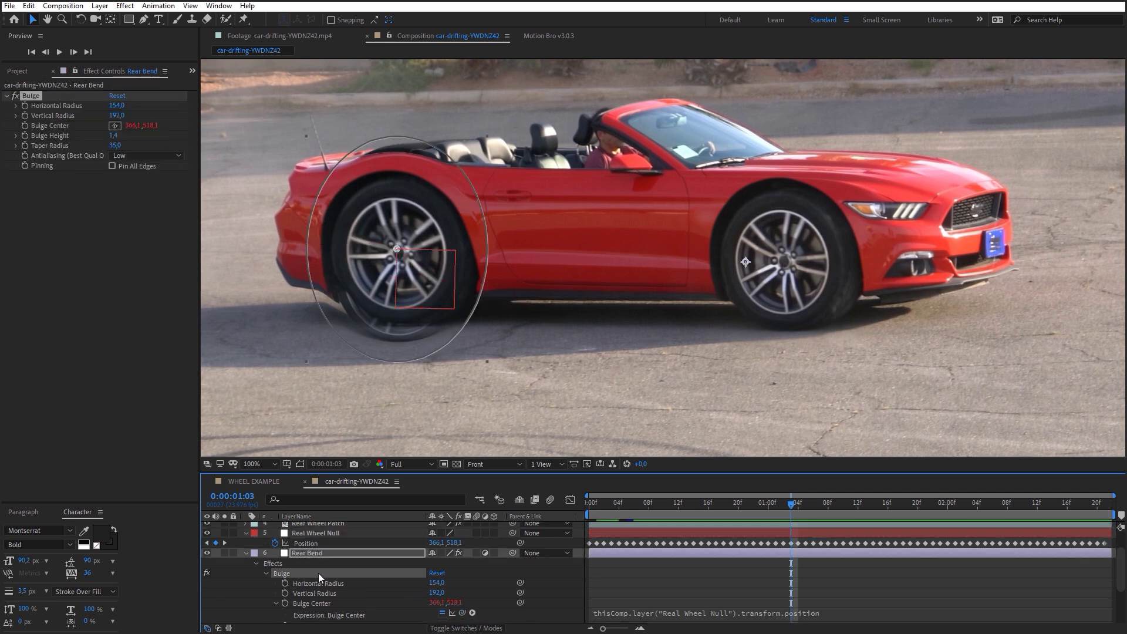
{"action": "left_click_drag", "start_coordinate": [792, 503], "coordinate": [716, 550]}
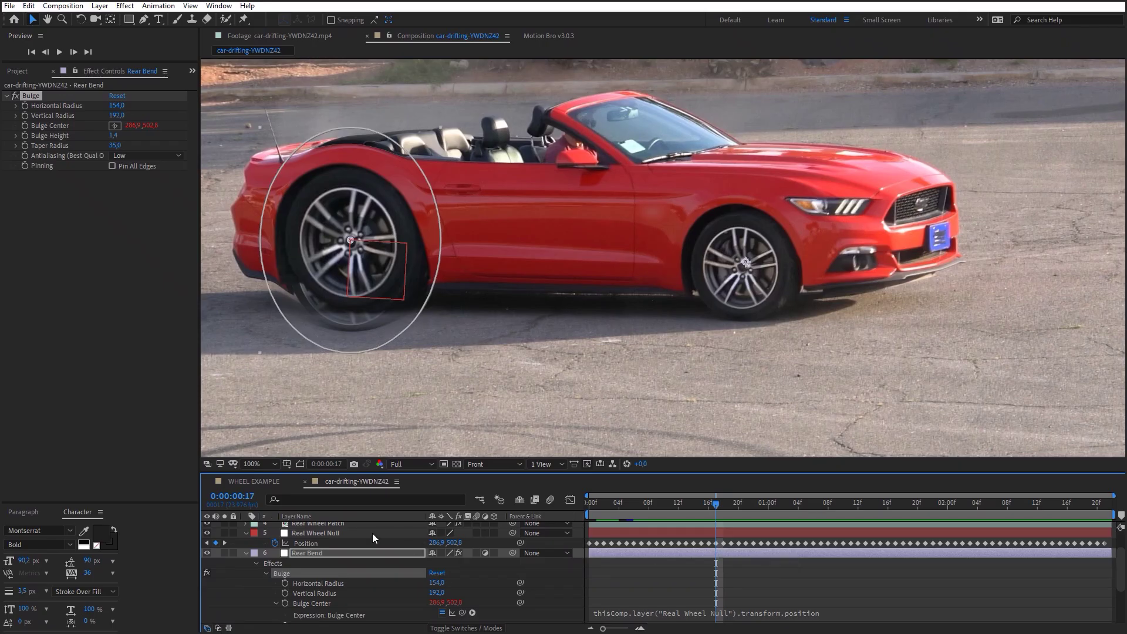
- Set the Bulge's Horizontal Radius expression to value * thisComp.layer("Real Wheel Null").transform.scale[0]/100
{"action": "left_click", "coordinate": [373, 533]}
{"action": "key", "text": "s"}
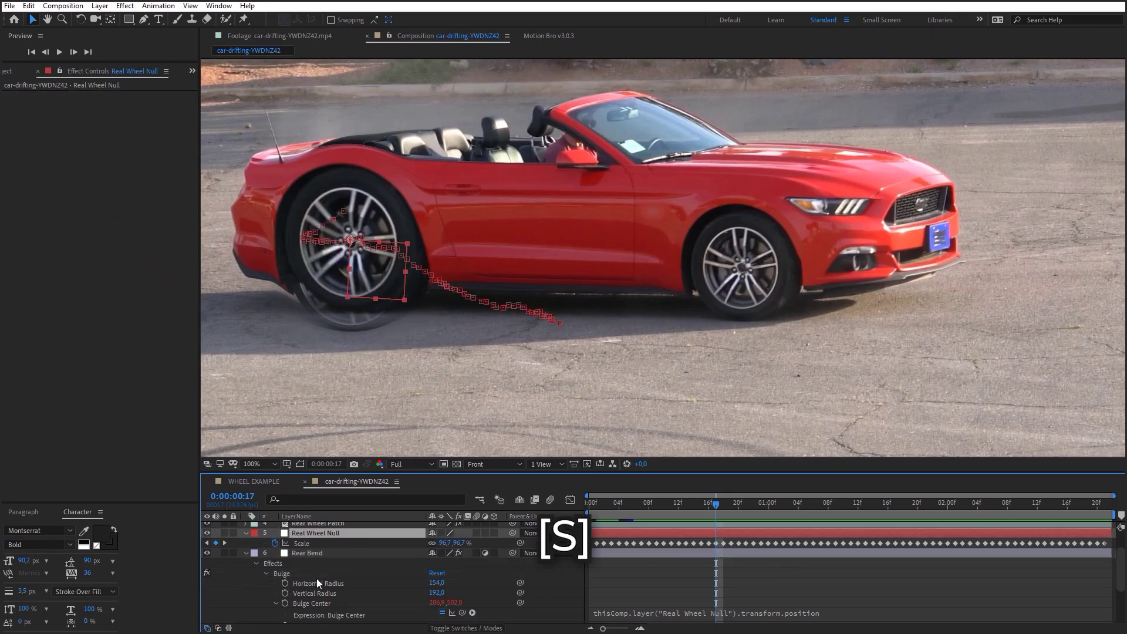
{"action": "left_click", "coordinate": [286, 583], "text": "alt"}
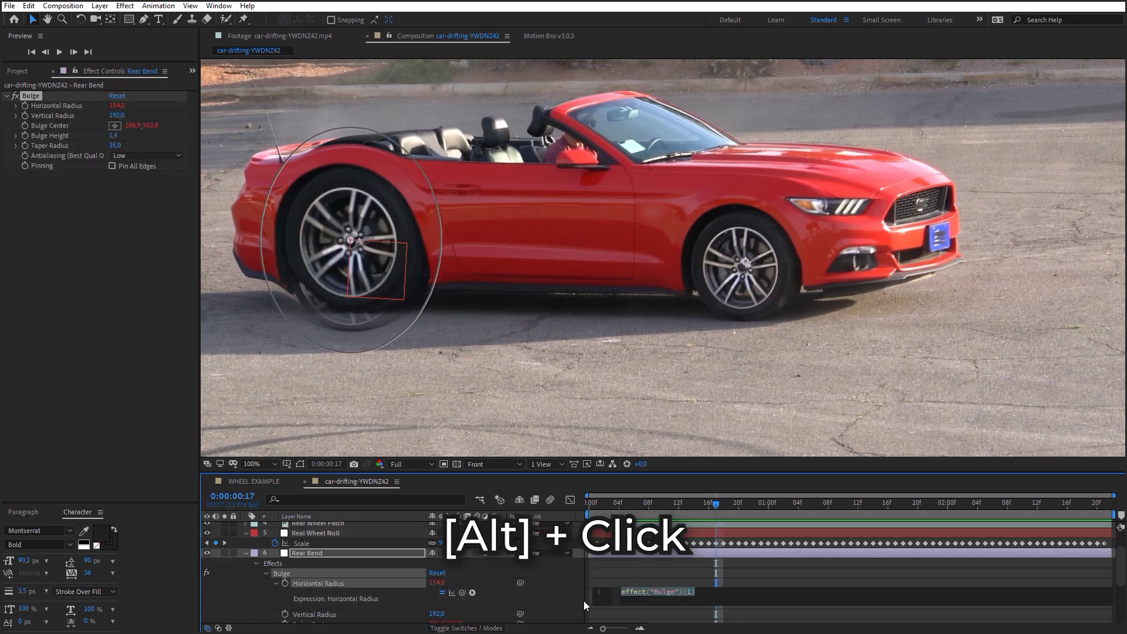
{"action": "type", "text": "value +"}
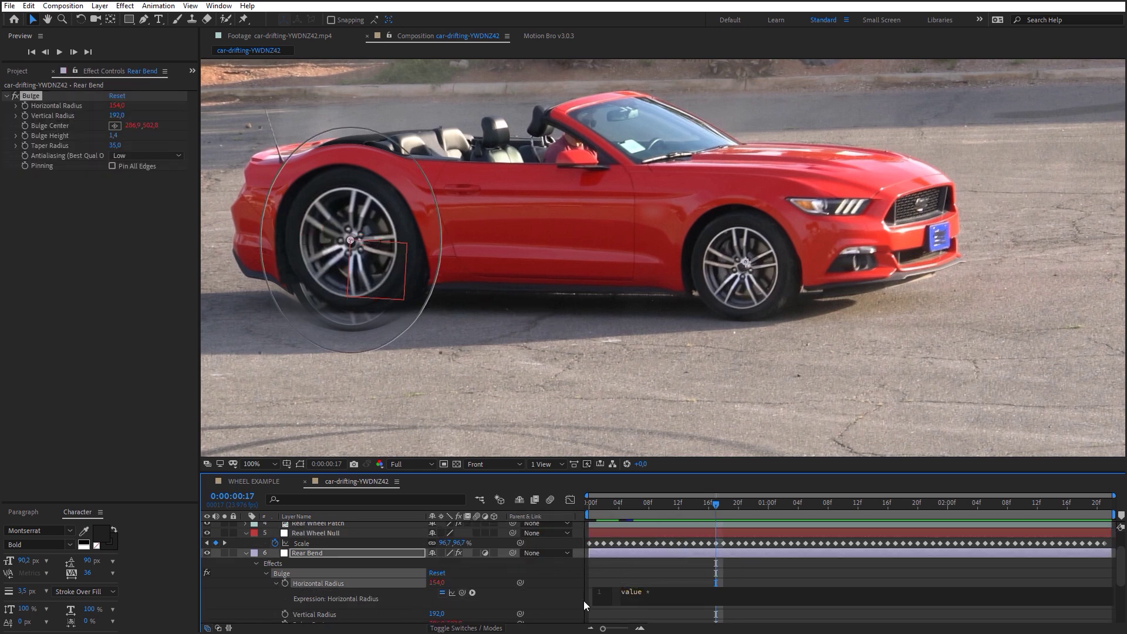
{"action": "left_click_drag", "start_coordinate": [462, 593], "coordinate": [447, 547]}
{"action": "type", "text": "/100"}
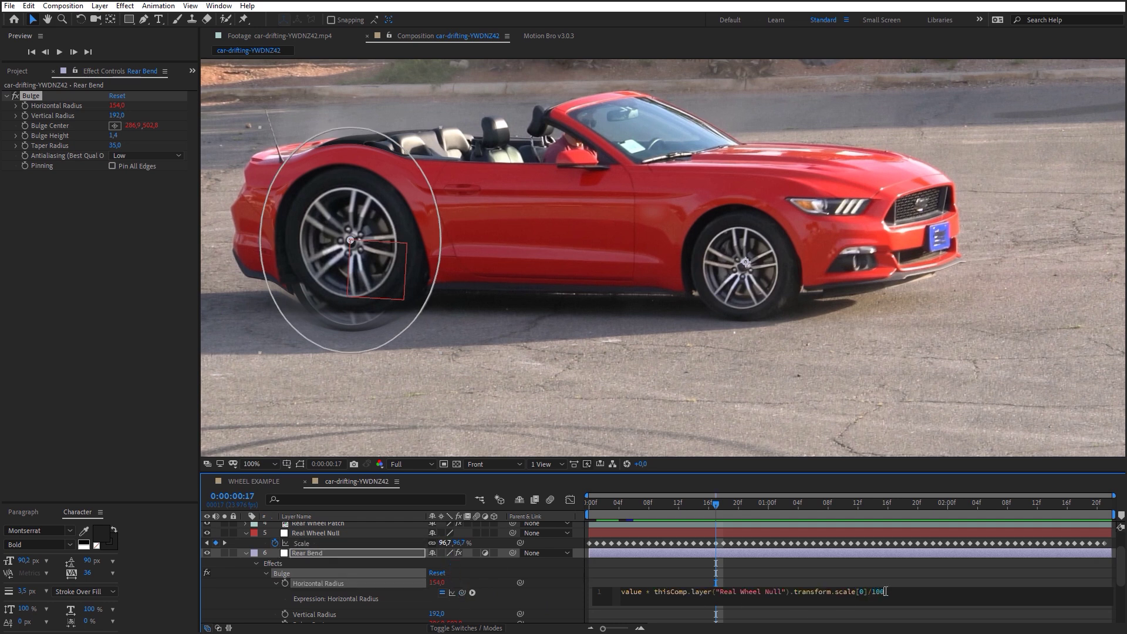
- Copy the Horizontal Radius expression to the Bulge's Vertical Radius
{"action": "key", "text": "ctrl+a"}
{"action": "key", "text": "ctrl+c"}
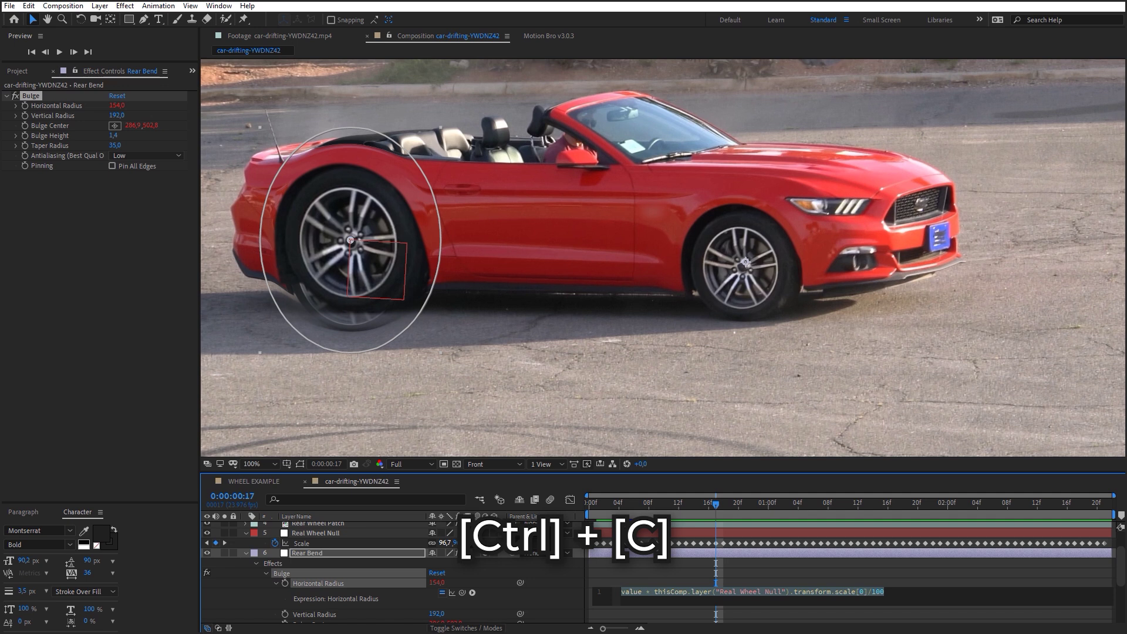
{"action": "left_click", "coordinate": [285, 614], "text": "alt"}
{"action": "key", "text": "ctrl+v"}
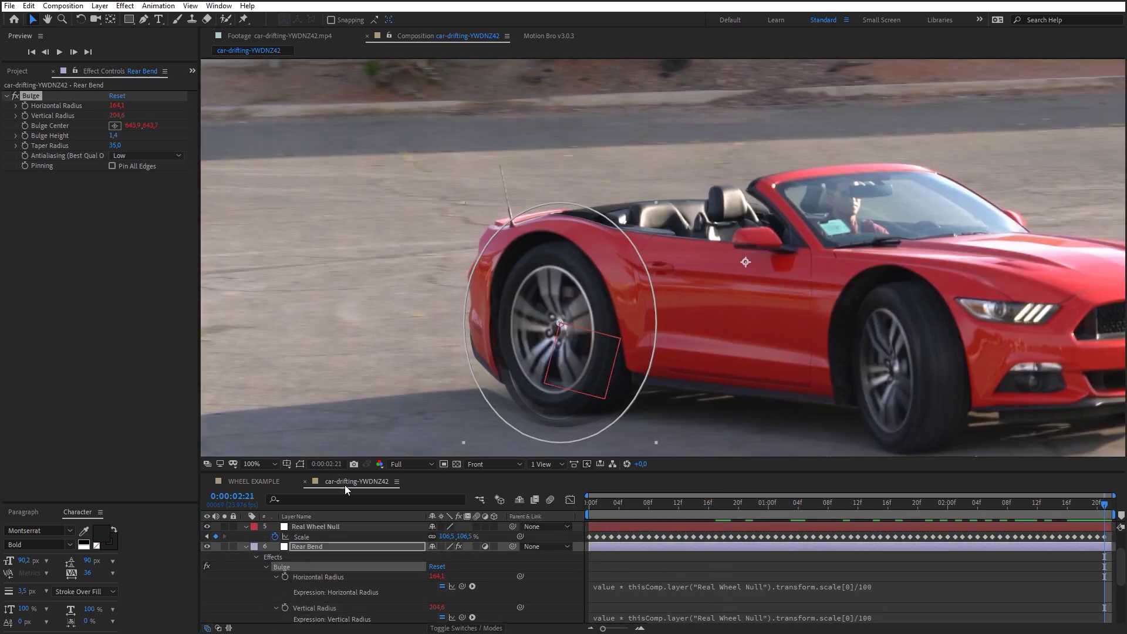
- Reveal Rear Wheel 2's Scale keyframes and add keyframes for Horizontal Radius, Vertical Radius and Bulge Height on Rear Bend at 0:00:00:17
{"action": "left_click_drag", "start_coordinate": [350, 449], "coordinate": [350, 416]}
{"action": "scroll", "coordinate": [322, 544], "scroll_direction": "up", "scroll_amount": 2}
{"action": "left_click", "coordinate": [312, 492]}
{"action": "key", "text": "s"}
{"action": "left_click", "coordinate": [717, 455]}
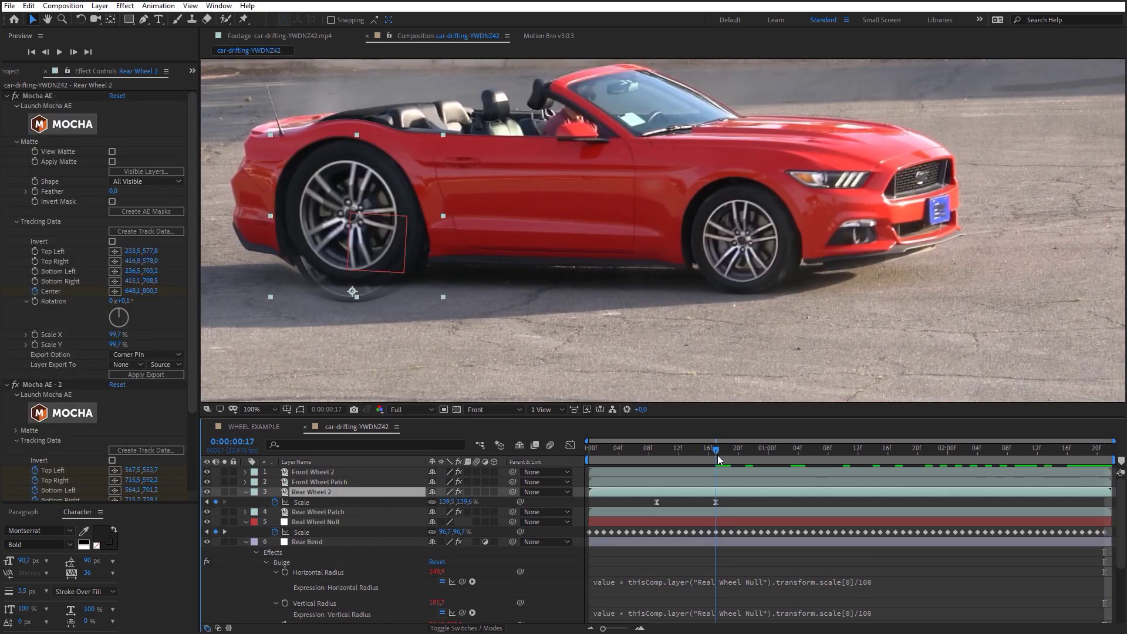
{"action": "left_click", "coordinate": [284, 571]}
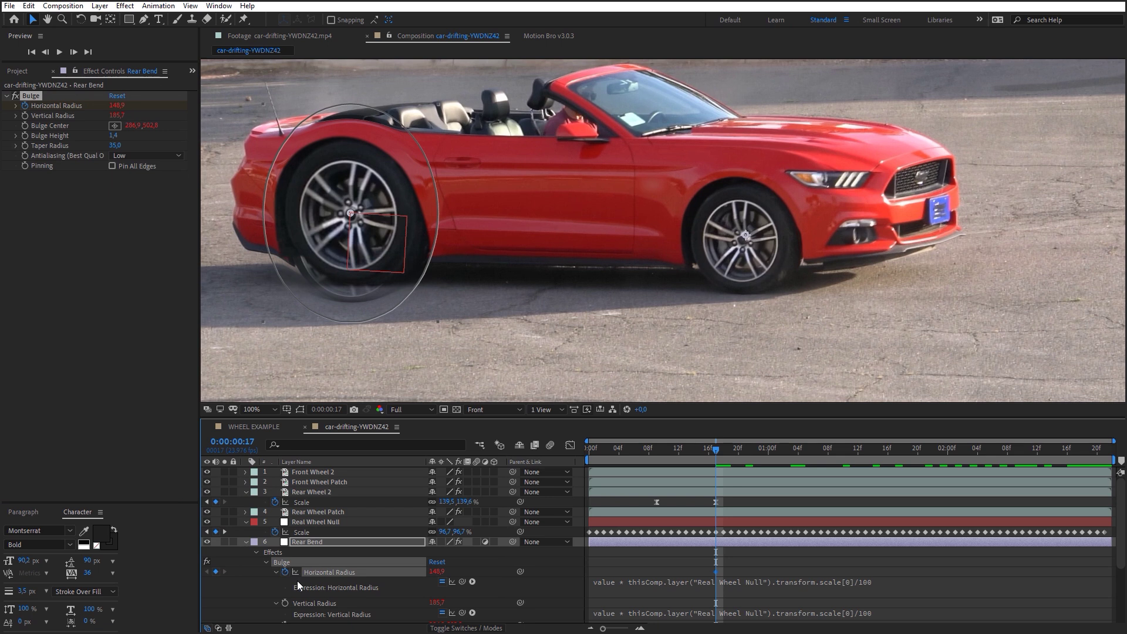
{"action": "scroll", "coordinate": [297, 580], "scroll_direction": "down", "scroll_amount": 2}
{"action": "left_click", "coordinate": [286, 604]}
{"action": "scroll", "coordinate": [287, 598], "scroll_direction": "down", "scroll_amount": 2}
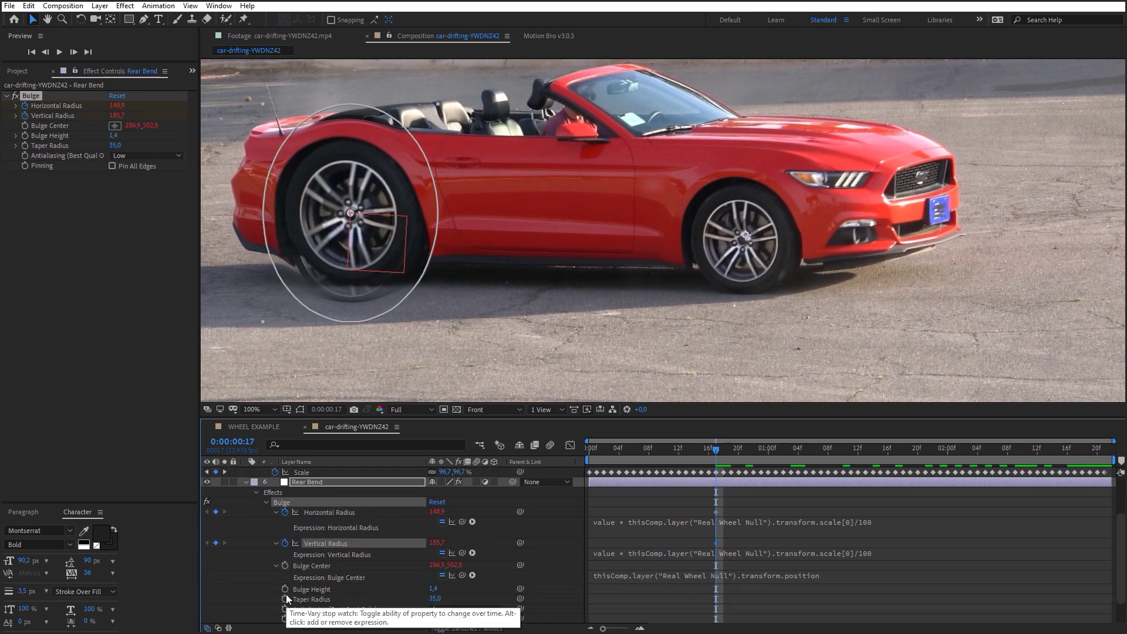
- At 0:00:00:09, set Bulge Height to 0 and shrink the bulge ellipse to roughly fit the rear wheel
{"action": "scroll", "coordinate": [485, 533], "scroll_direction": "up", "scroll_amount": 3}
{"action": "left_click", "coordinate": [658, 449]}
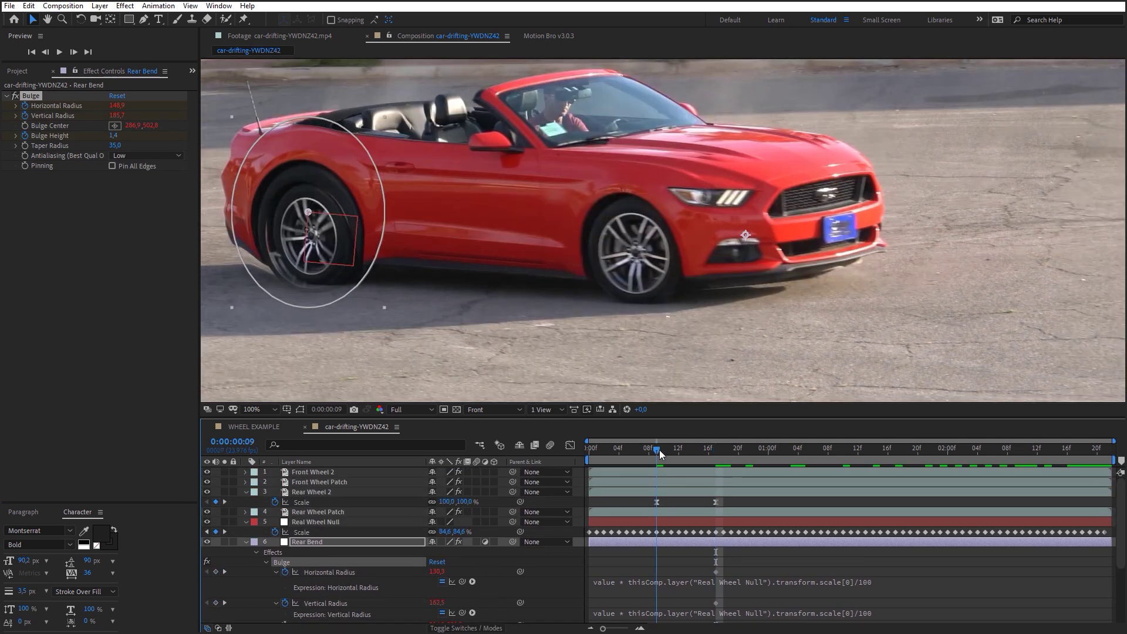
{"action": "scroll", "coordinate": [370, 599], "scroll_direction": "down", "scroll_amount": 2}
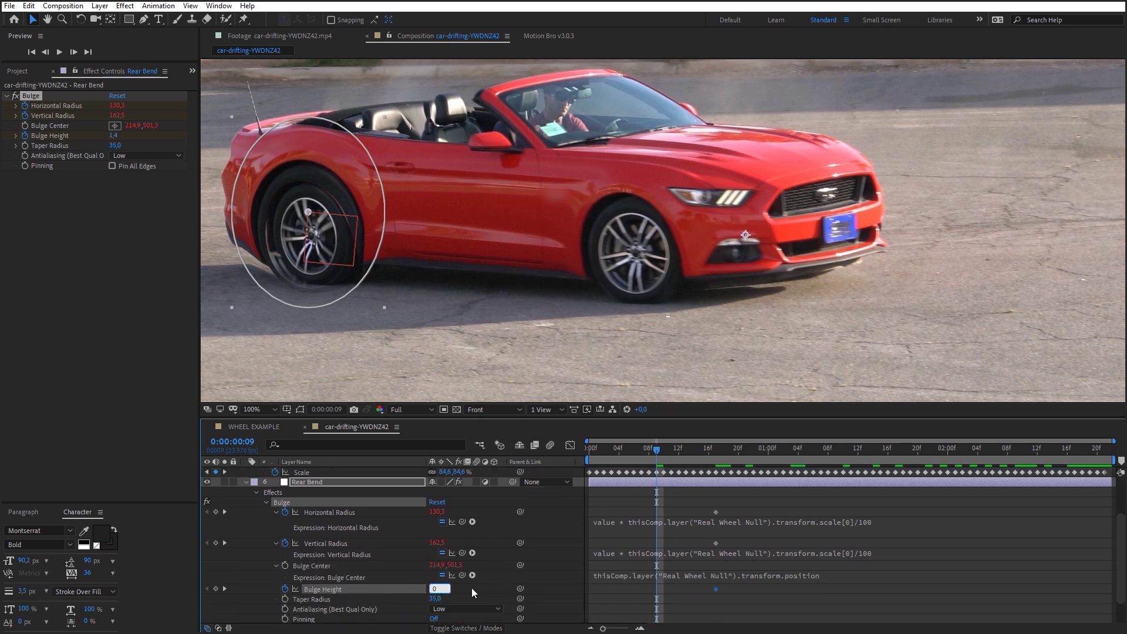
{"action": "key", "text": "Return"}
{"action": "left_click_drag", "start_coordinate": [384, 117], "coordinate": [357, 150]}
- Apply Easy Ease In to the Bulge radius and height keyframes at 0:00:00:17, and preview the animation
{"action": "left_click_drag", "start_coordinate": [692, 507], "coordinate": [727, 587]}
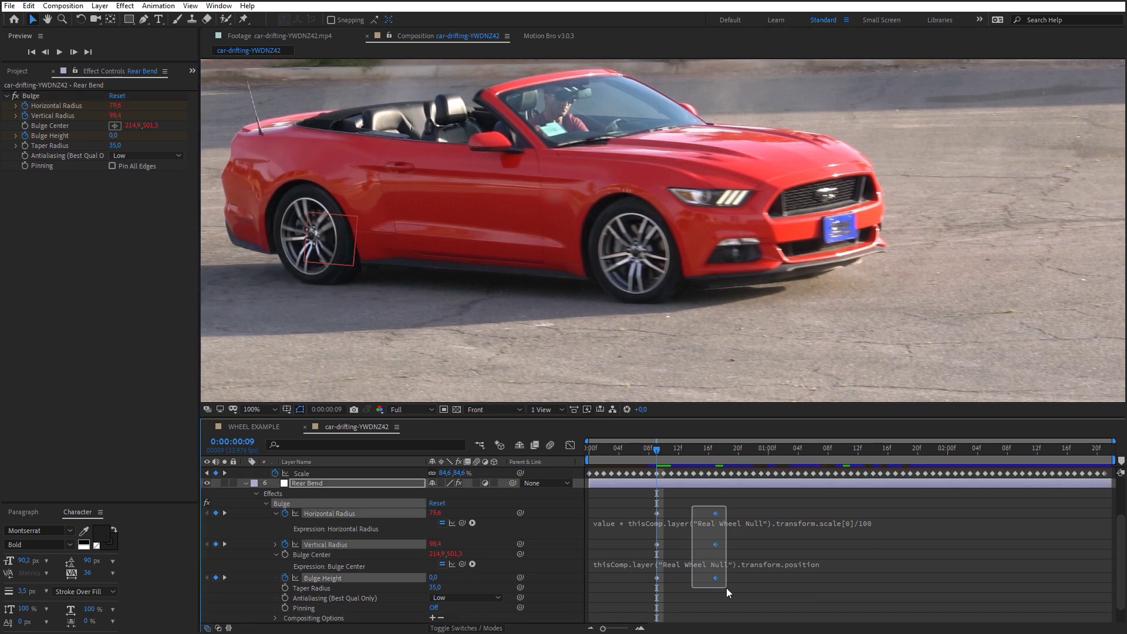
{"action": "right_click", "coordinate": [715, 576]}
{"action": "mouse_move", "coordinate": [737, 568]}
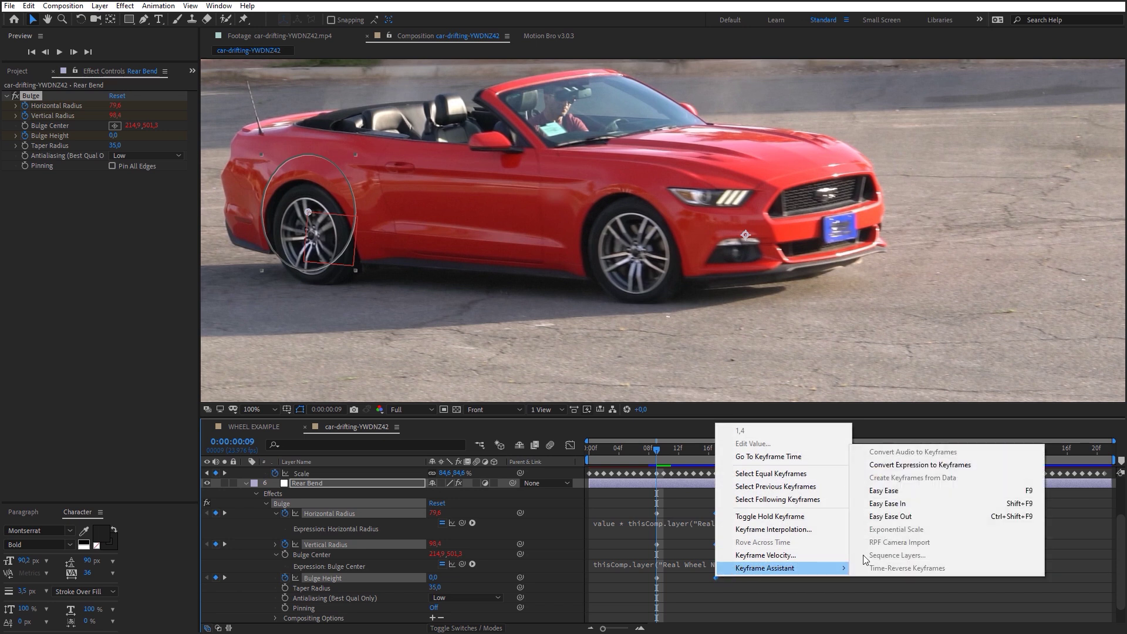
{"action": "left_click", "coordinate": [916, 503]}
{"action": "key", "text": "space"}
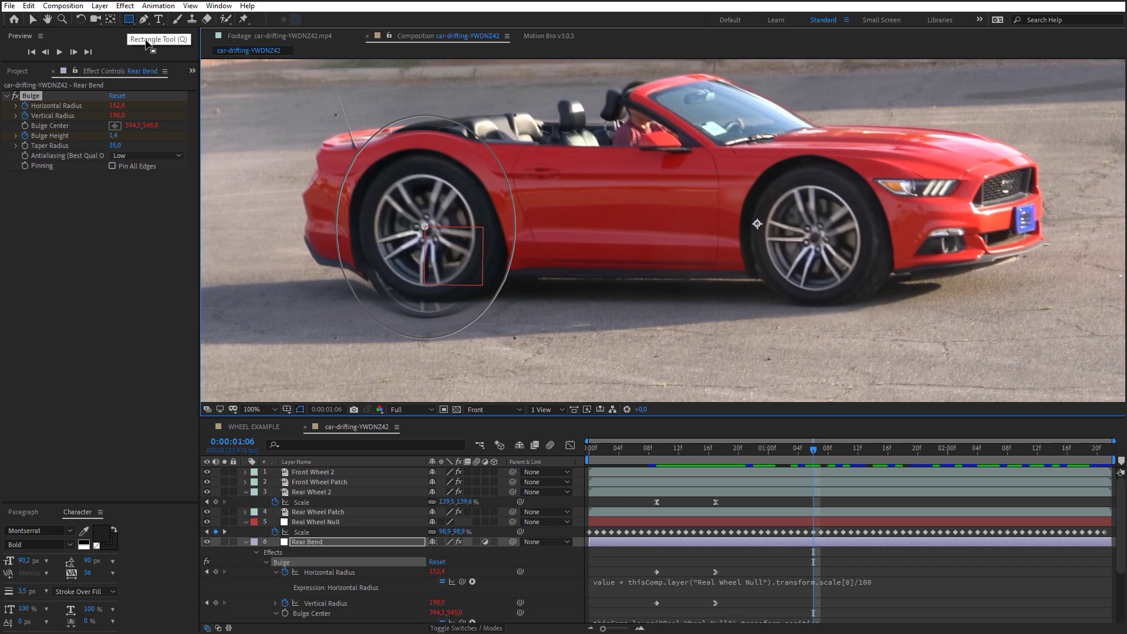
- Draw a rectangular mask on Rear Bend around the rear bodywork down to the lower wheel, and parent the layer to Real Wheel Null
{"action": "left_click_drag", "start_coordinate": [235, 66], "coordinate": [636, 259]}
{"action": "key", "text": "space"}
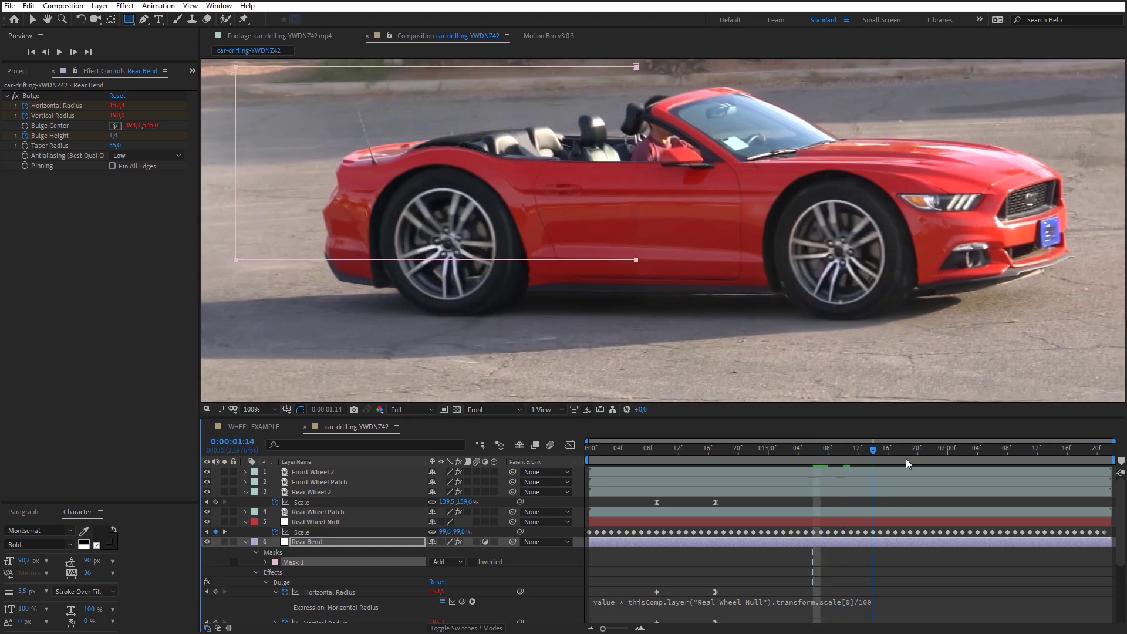
{"action": "key", "text": "space"}
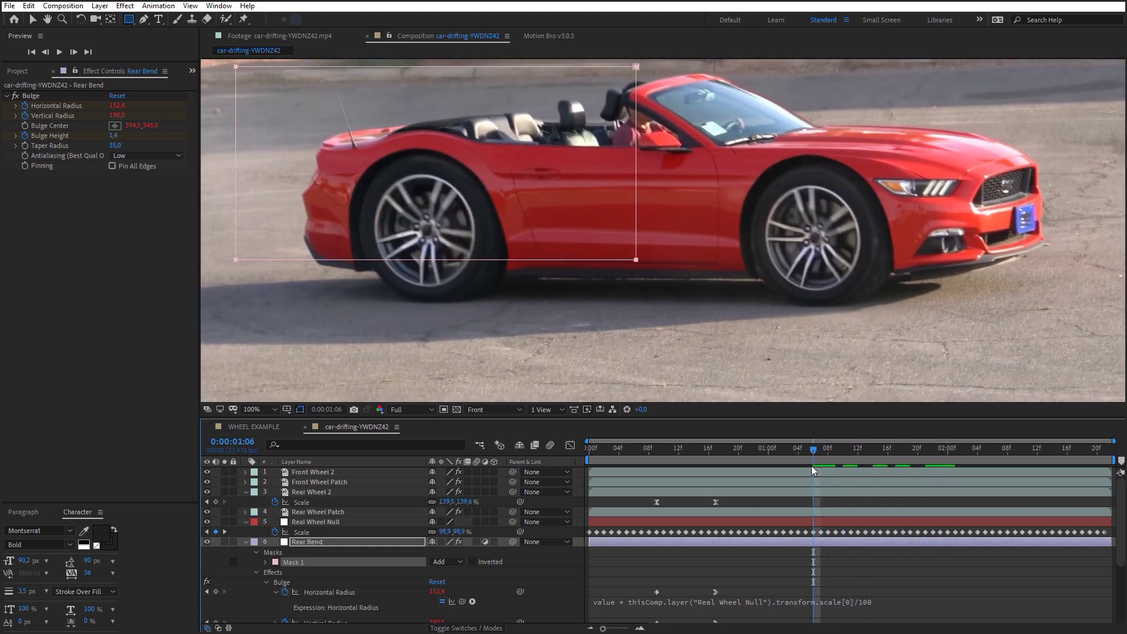
{"action": "left_click_drag", "start_coordinate": [510, 544], "coordinate": [389, 523]}
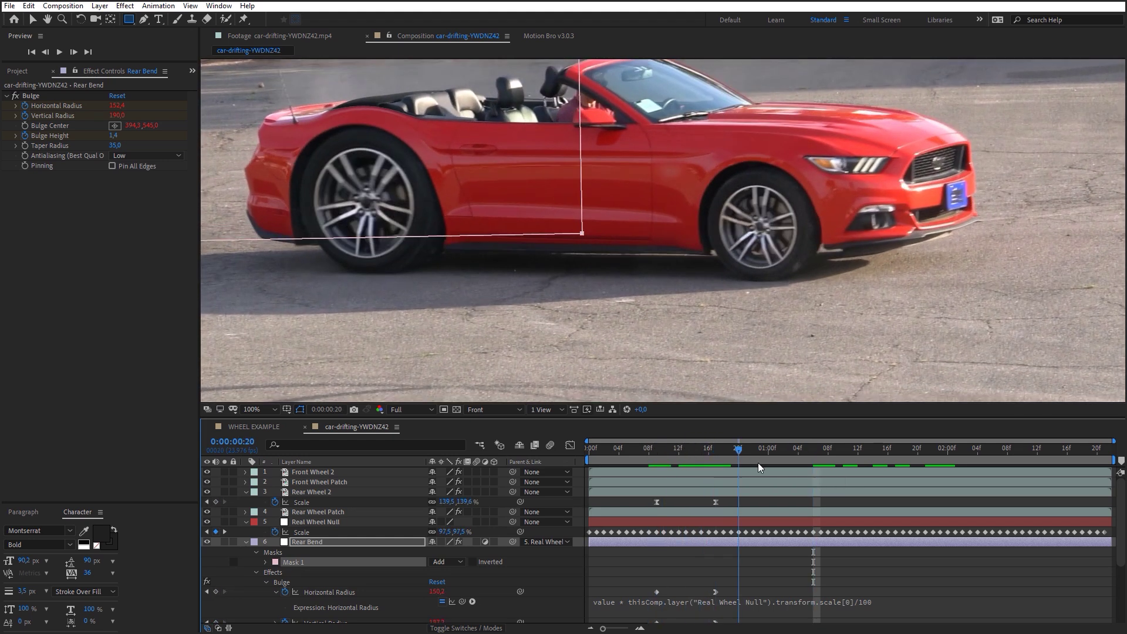